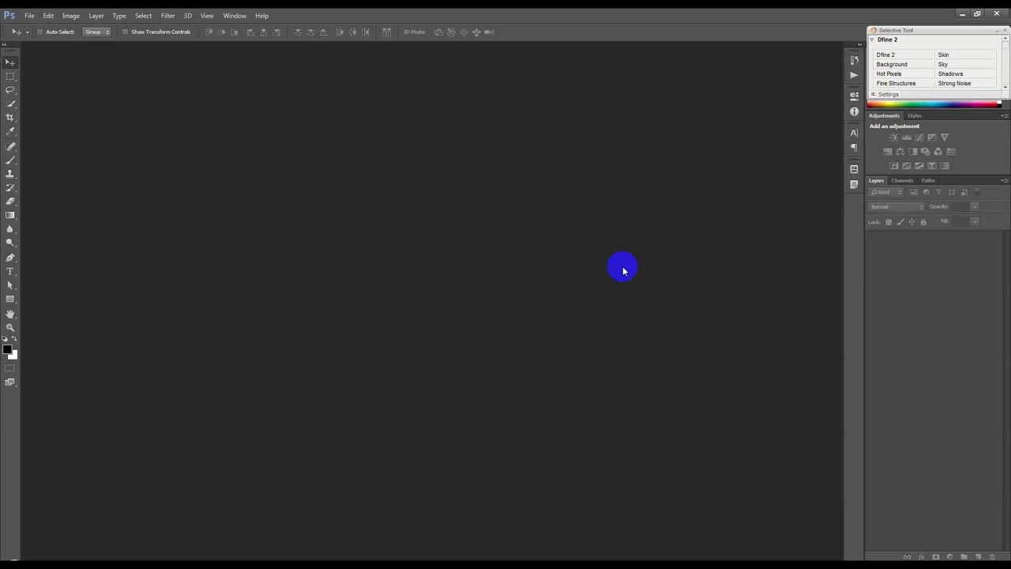
Open the File menu to begin a new Photoshop document
click(29, 15)
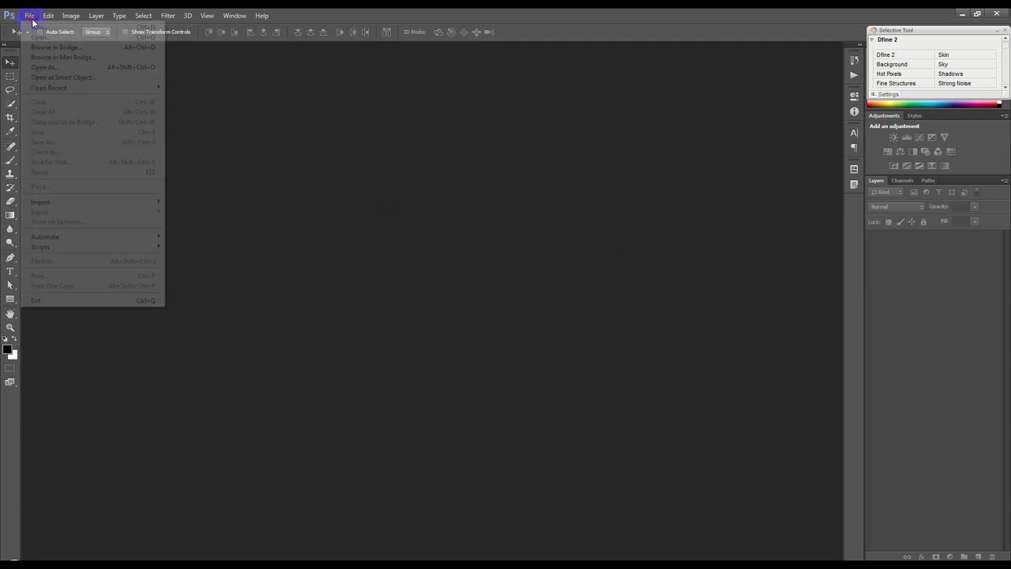
Create a new white 3000 × 2000 px, 72 ppi document from the size preset
click(35, 27)
click(470, 199)
click(470, 168)
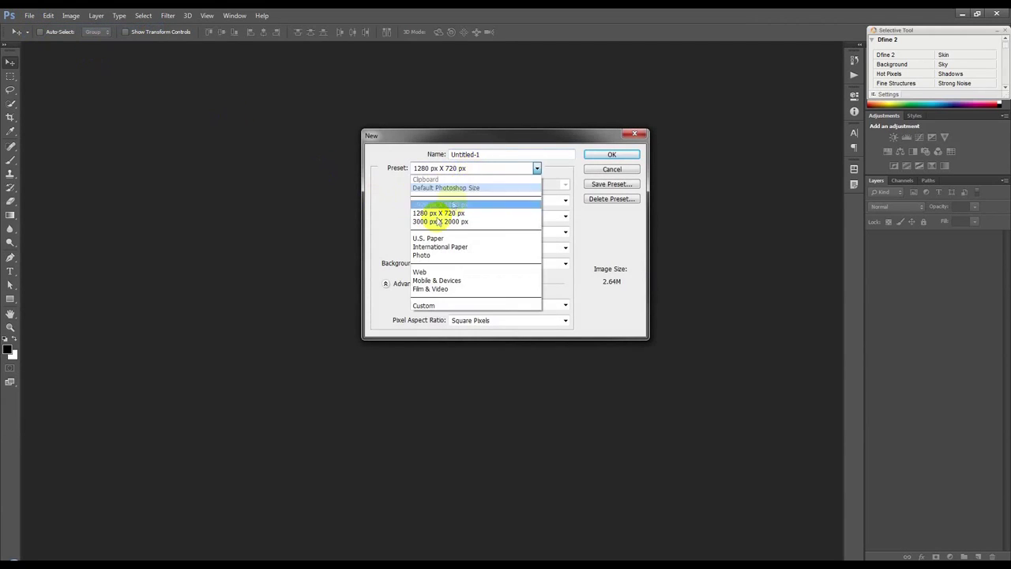
click(463, 222)
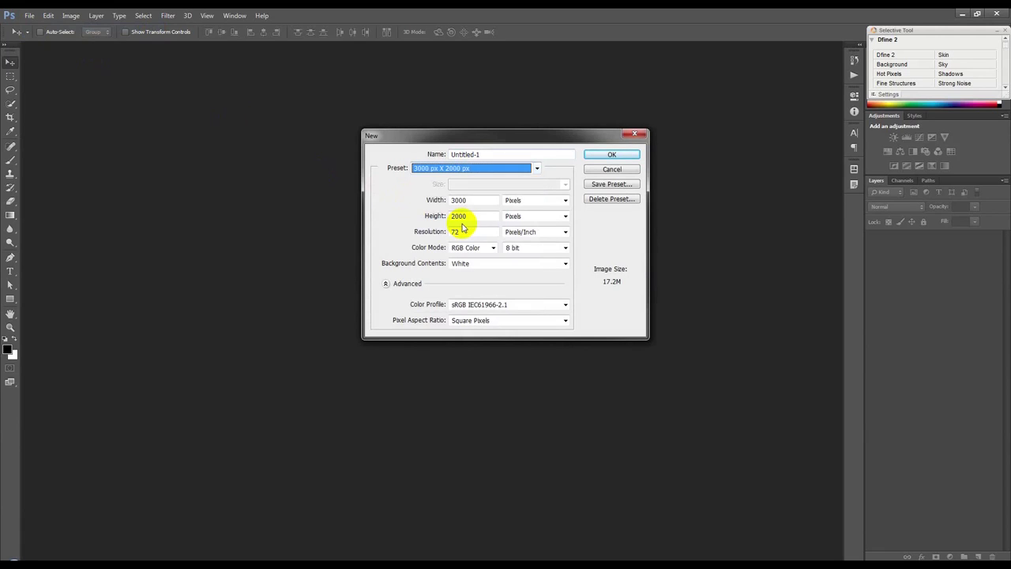
double_click(460, 199)
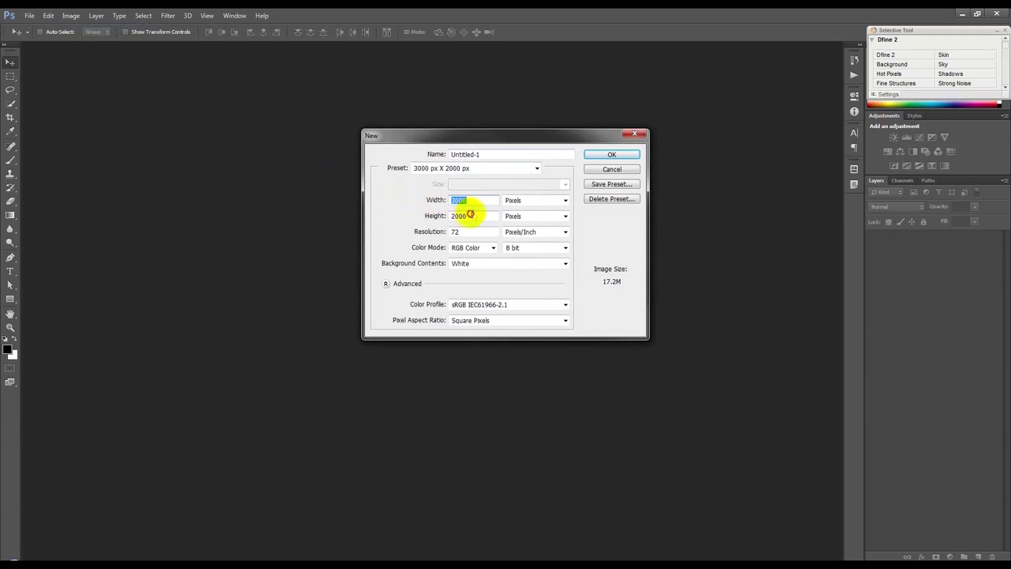
click(435, 216)
click(482, 232)
drag(482, 232, 429, 228)
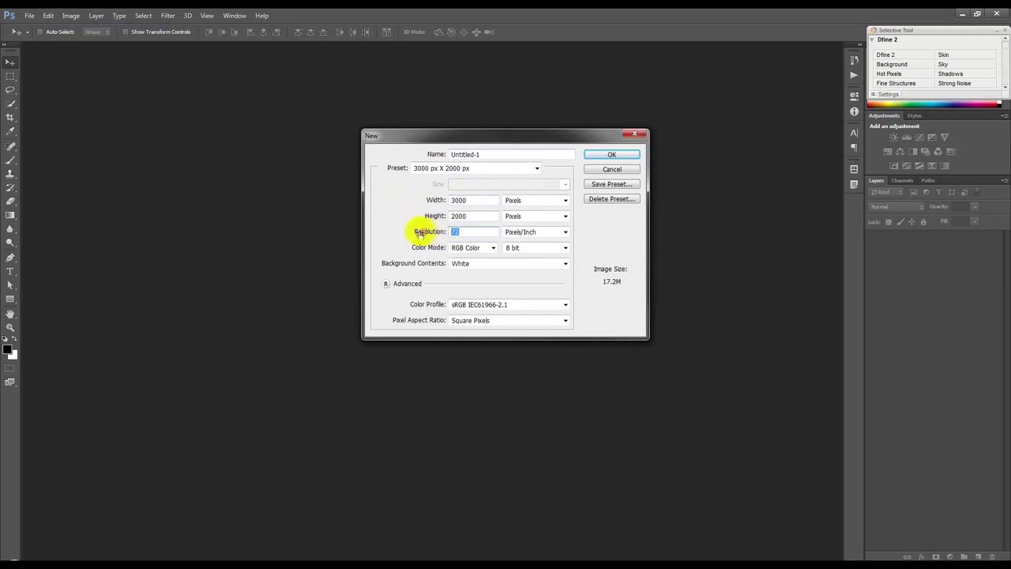
click(598, 156)
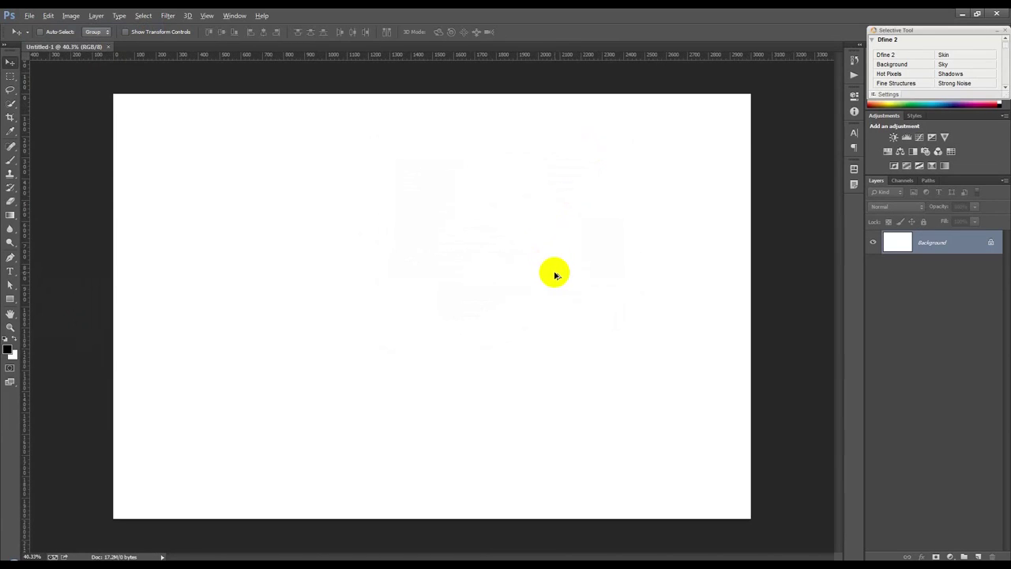
Add a Gradient Fill layer starting from the foreground-to-background preset
scroll(554, 274, up, 1)
click(948, 556)
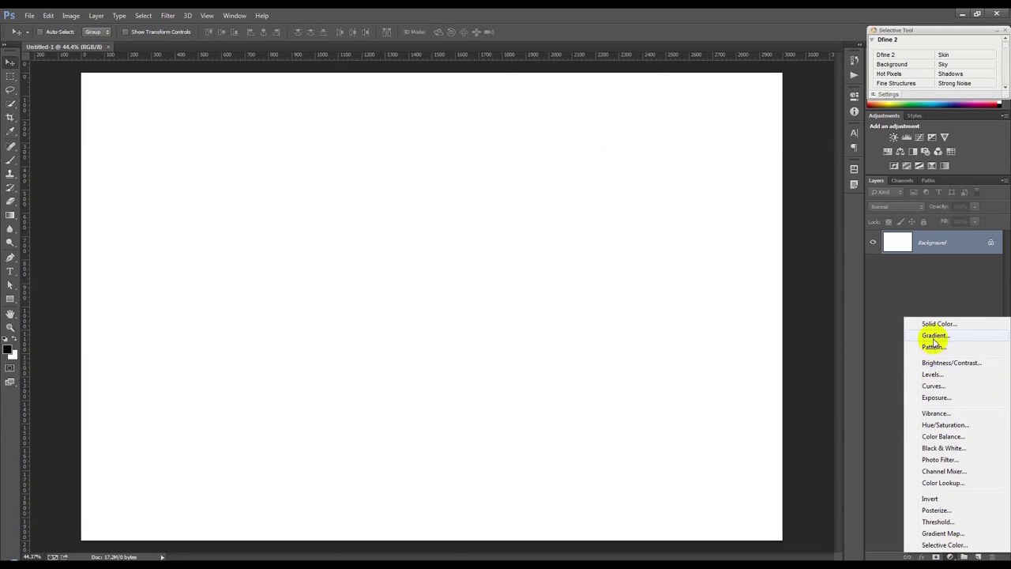
click(935, 334)
click(773, 156)
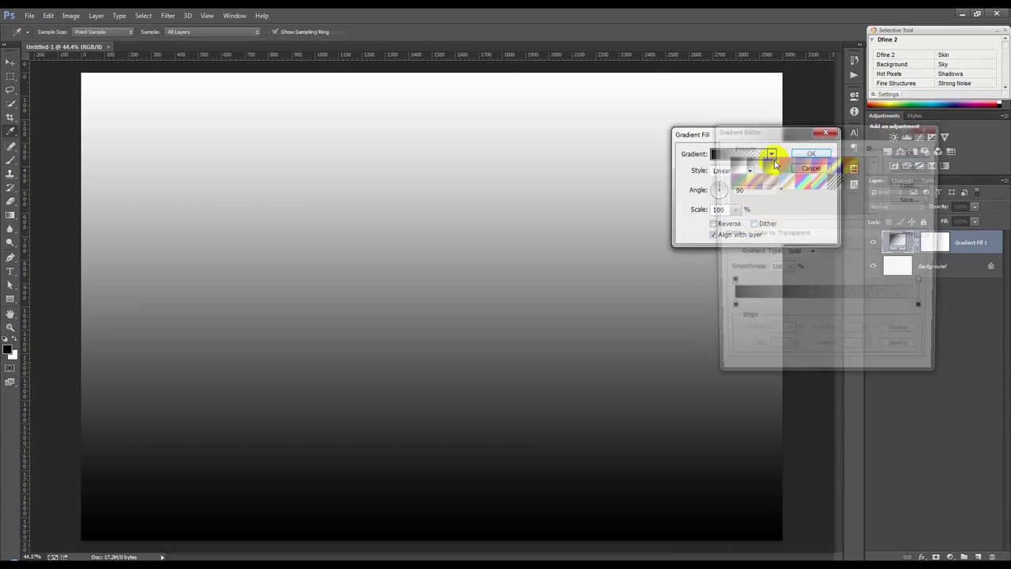
click(732, 164)
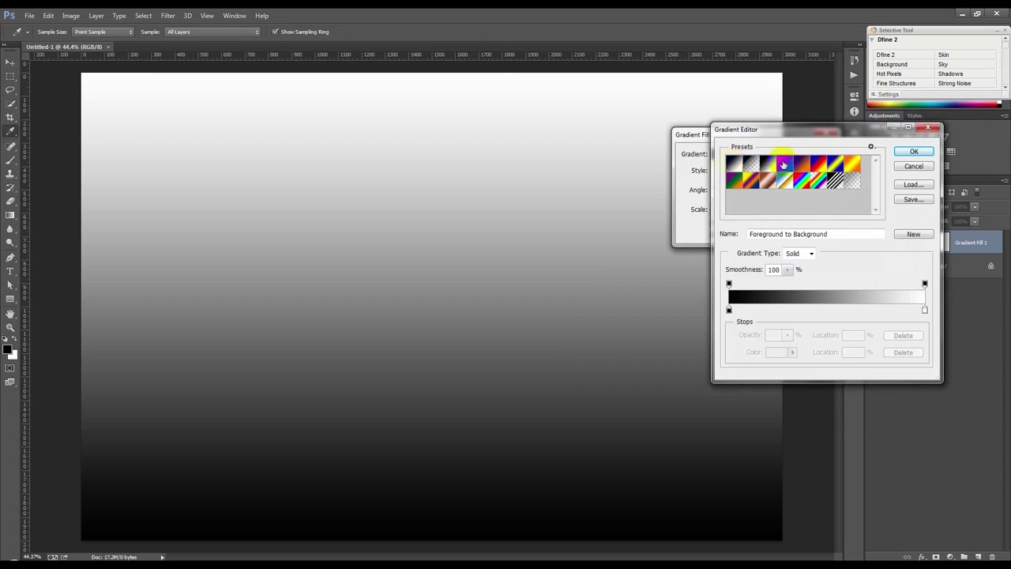
Set the gradient's left stop to deep blue #00517b and keep the edited gradient
double_click(729, 310)
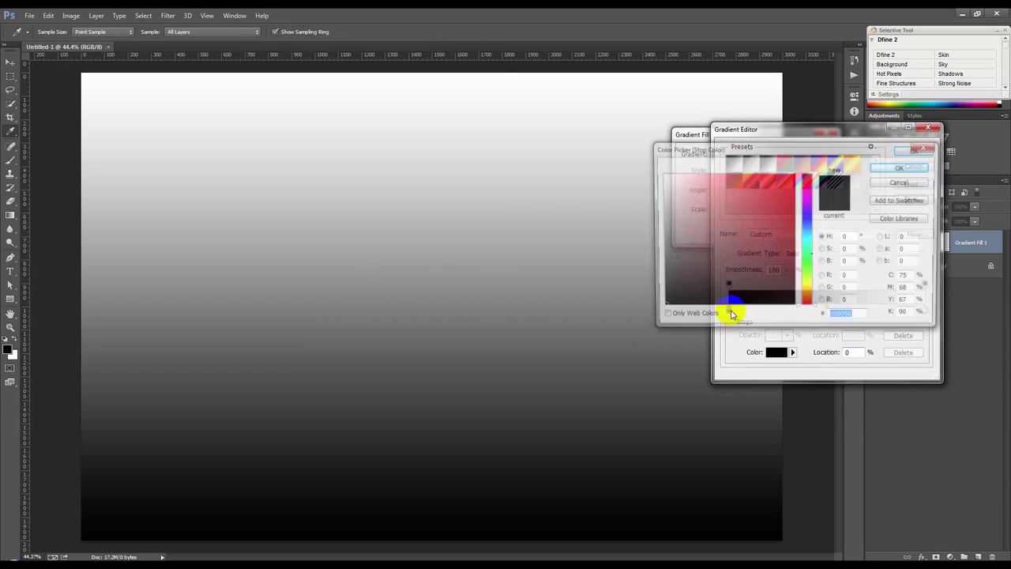
click(809, 237)
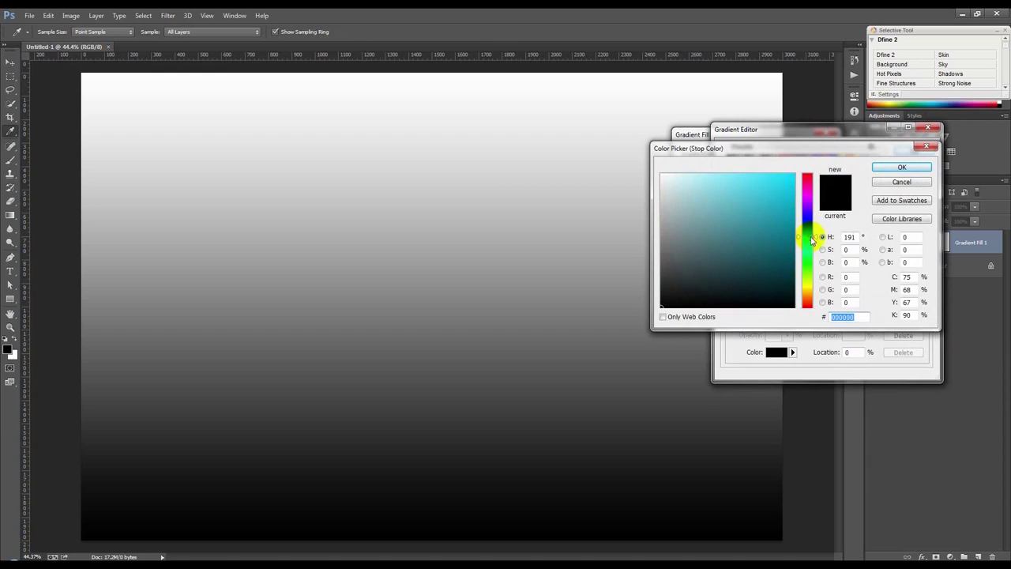
click(794, 243)
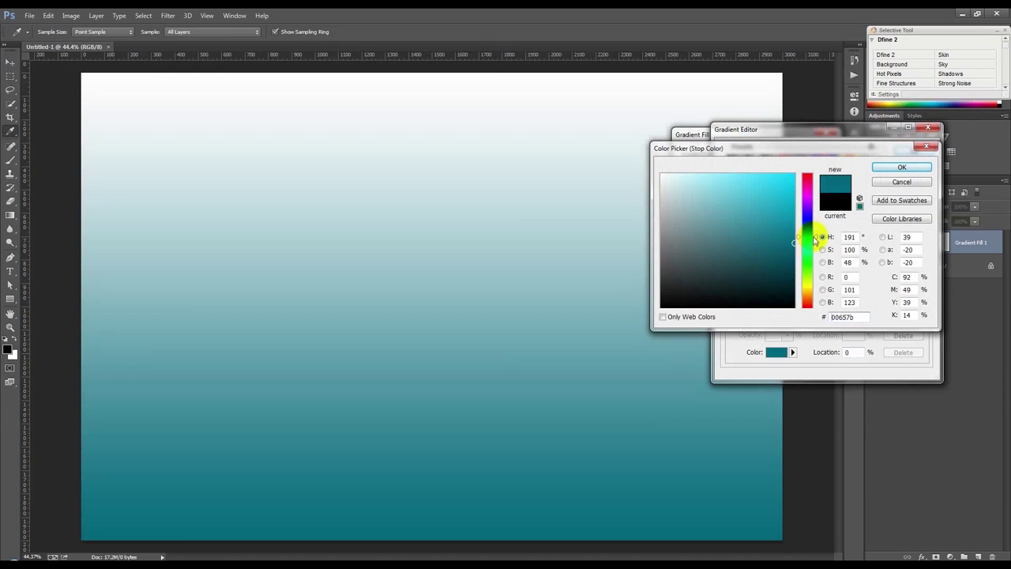
drag(809, 238, 809, 234)
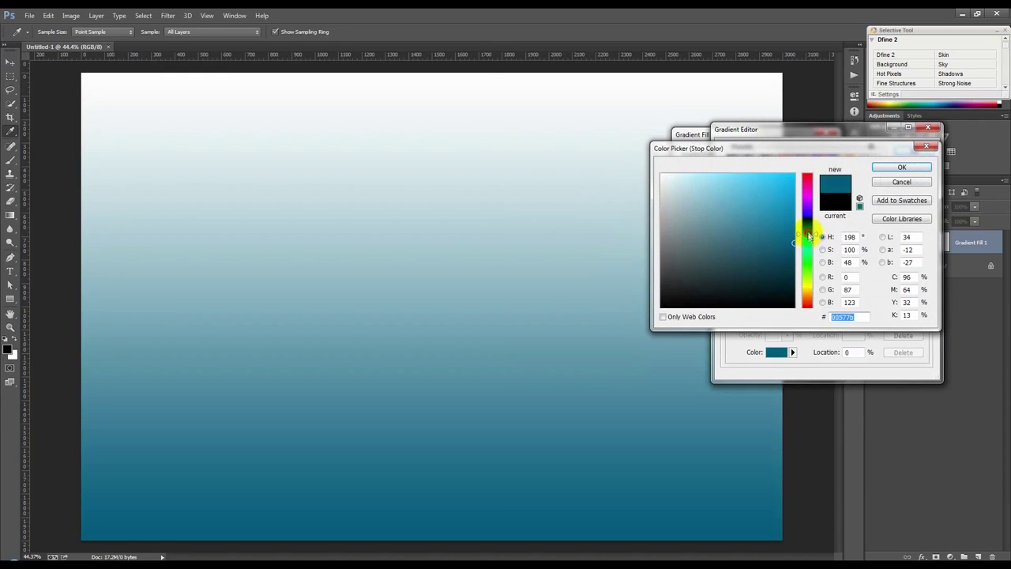
click(901, 167)
click(914, 152)
Make the gradient radial and reversed at about 268% scale, then unlock the Background layer
click(732, 171)
click(722, 190)
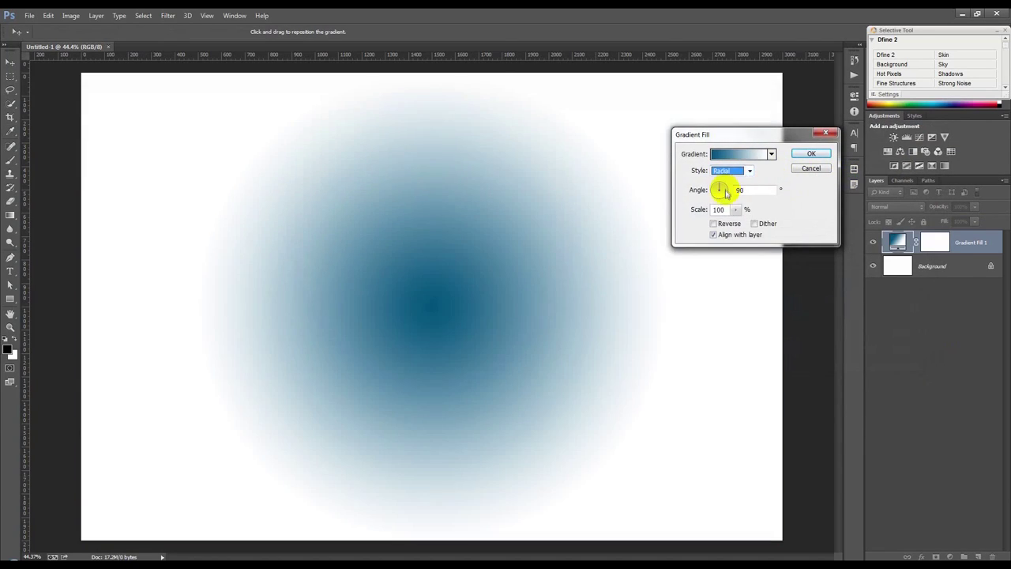
click(714, 223)
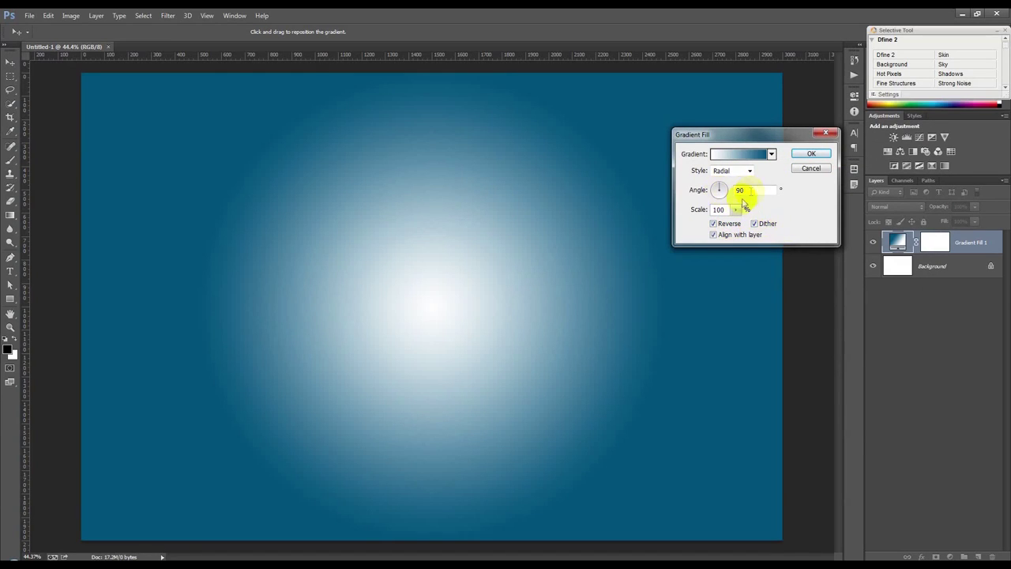
click(736, 210)
drag(739, 225, 744, 225)
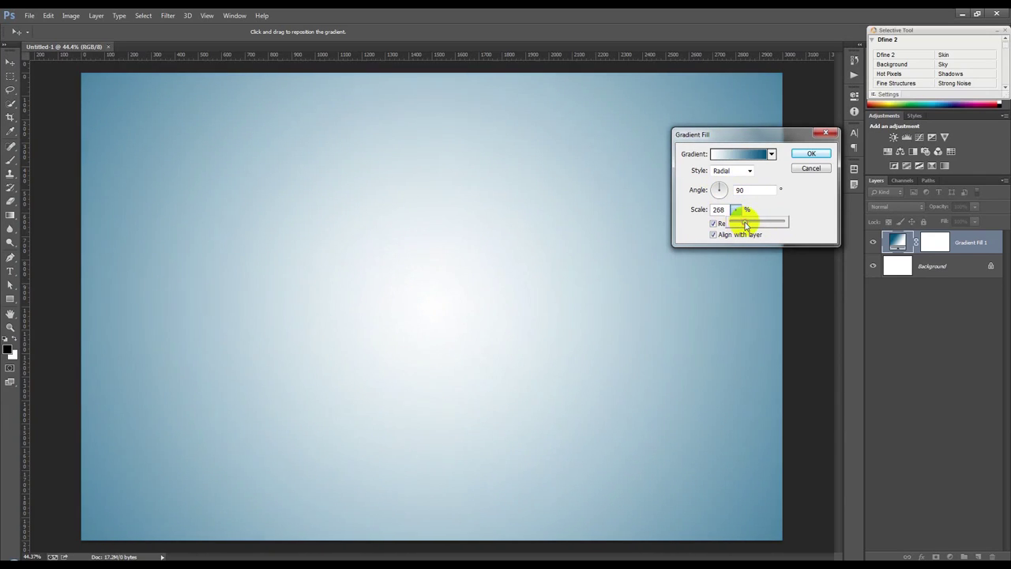
drag(746, 225, 752, 225)
click(811, 153)
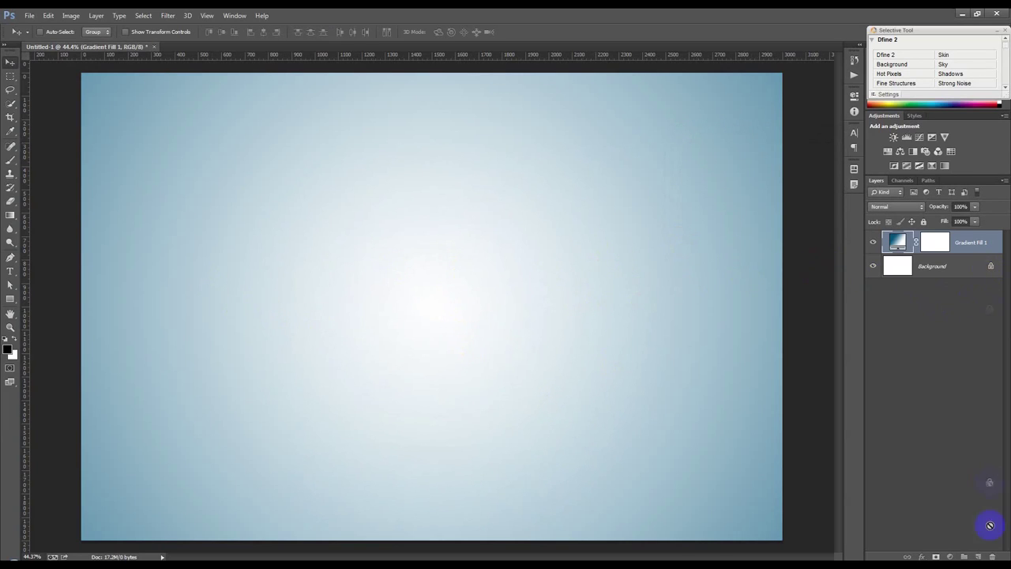
drag(989, 552, 990, 554)
Group the gradient and background layers into a group named BG
shift+click(962, 252)
key(ctrl+g)
text(BG)
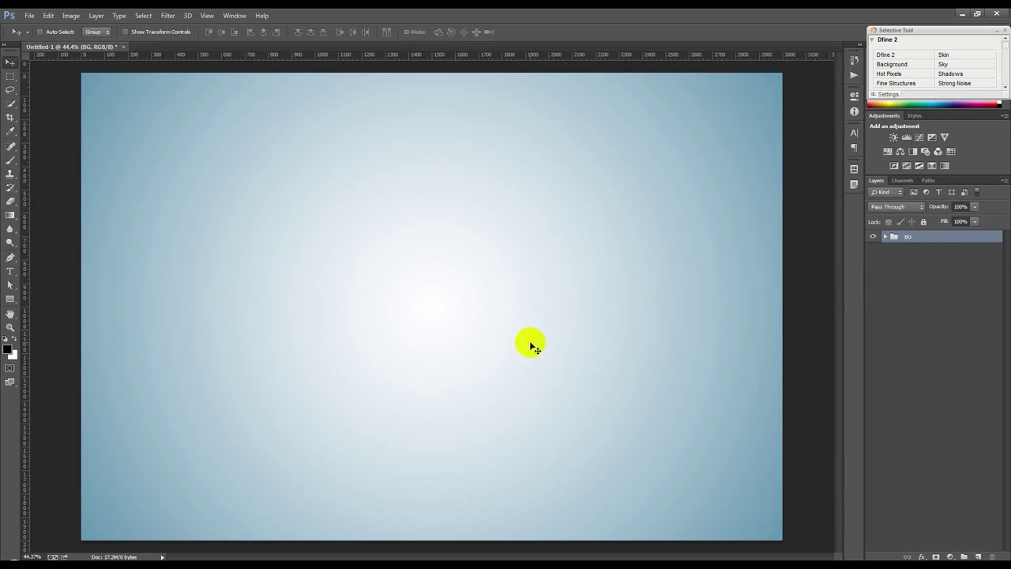
click(17, 301)
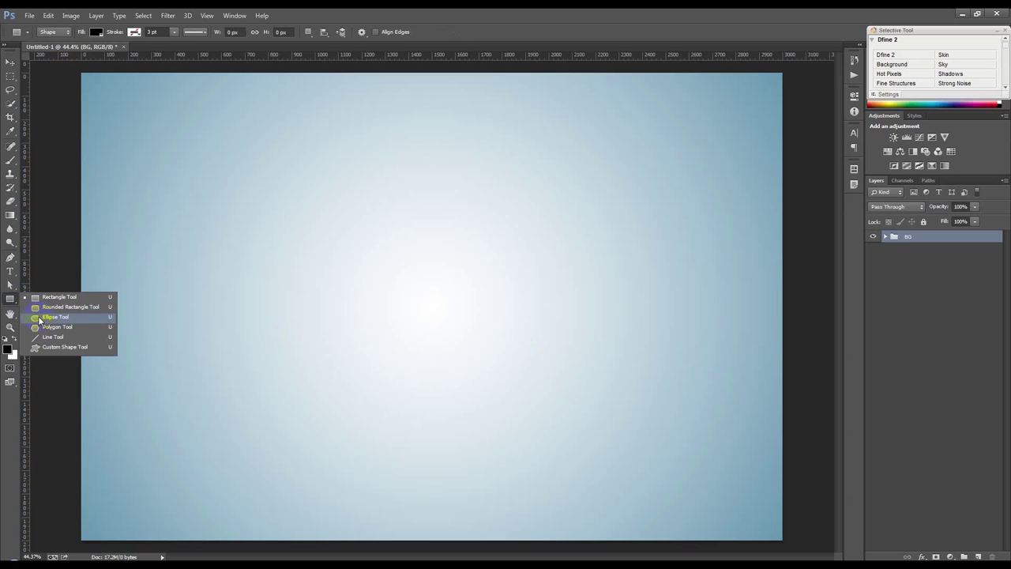
click(43, 298)
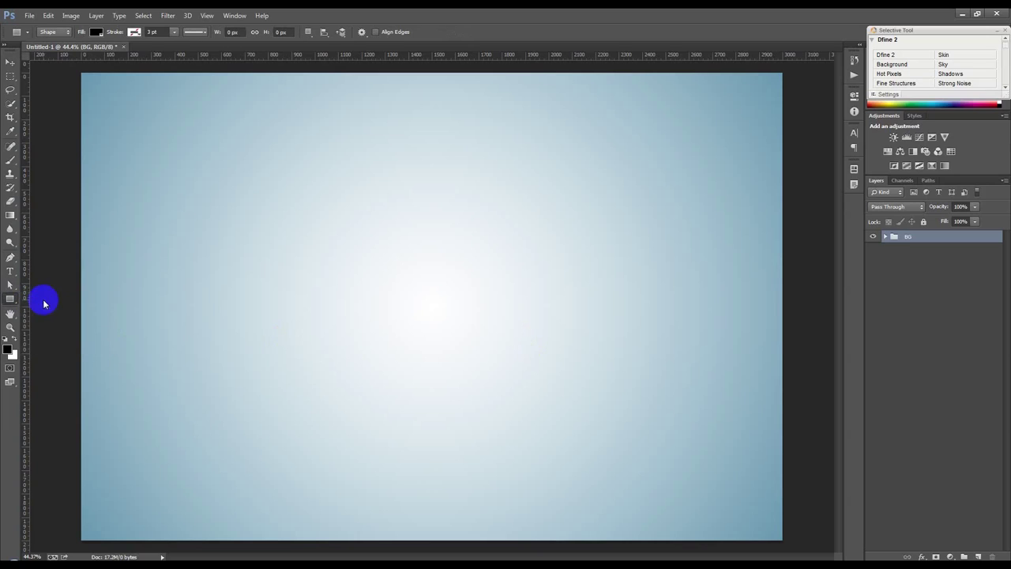
Draw a wide black rectangle bar above the canvas centre and nudge it right
drag(289, 251, 491, 285)
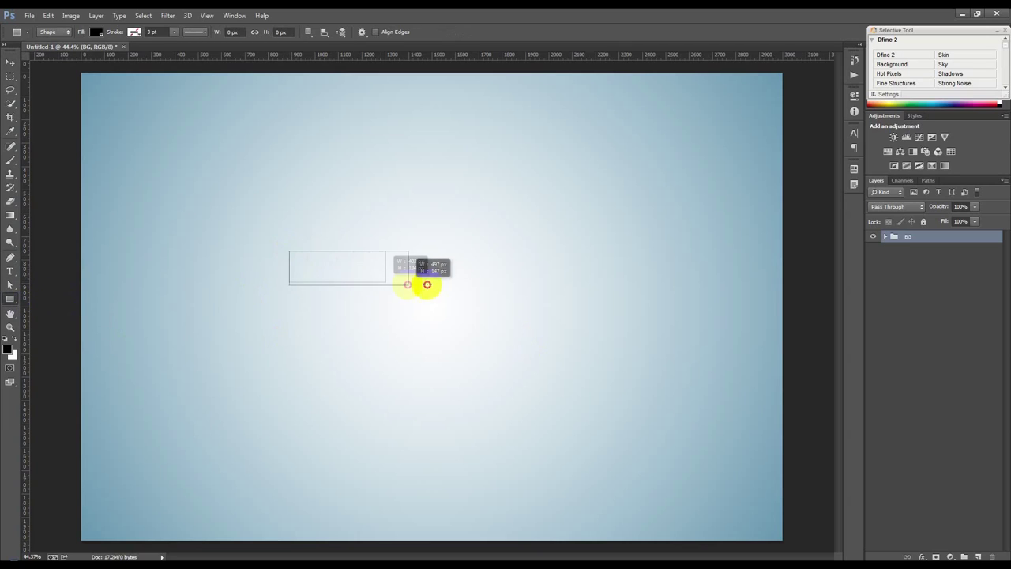
drag(491, 285, 502, 293)
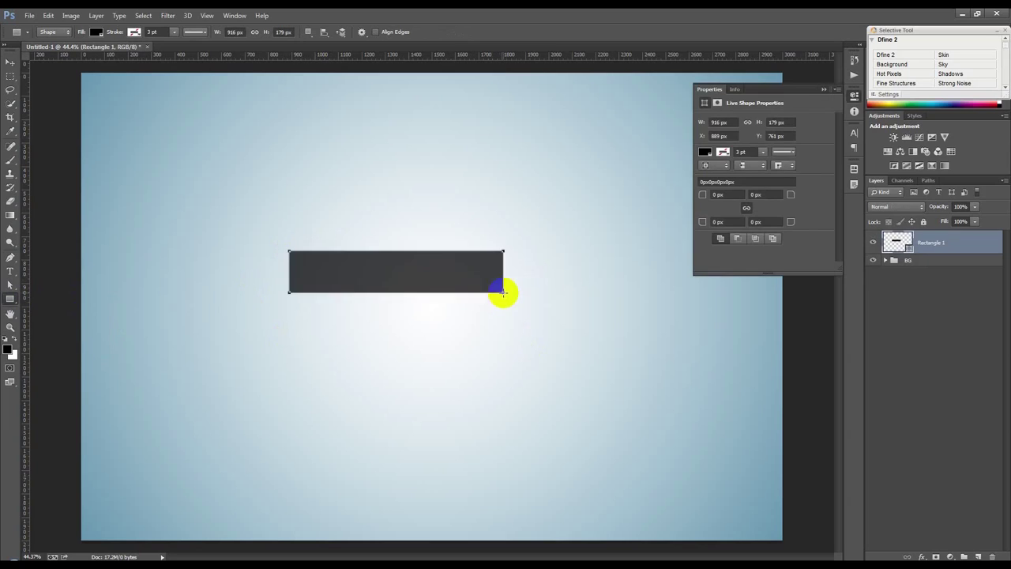
click(10, 62)
drag(400, 268, 420, 269)
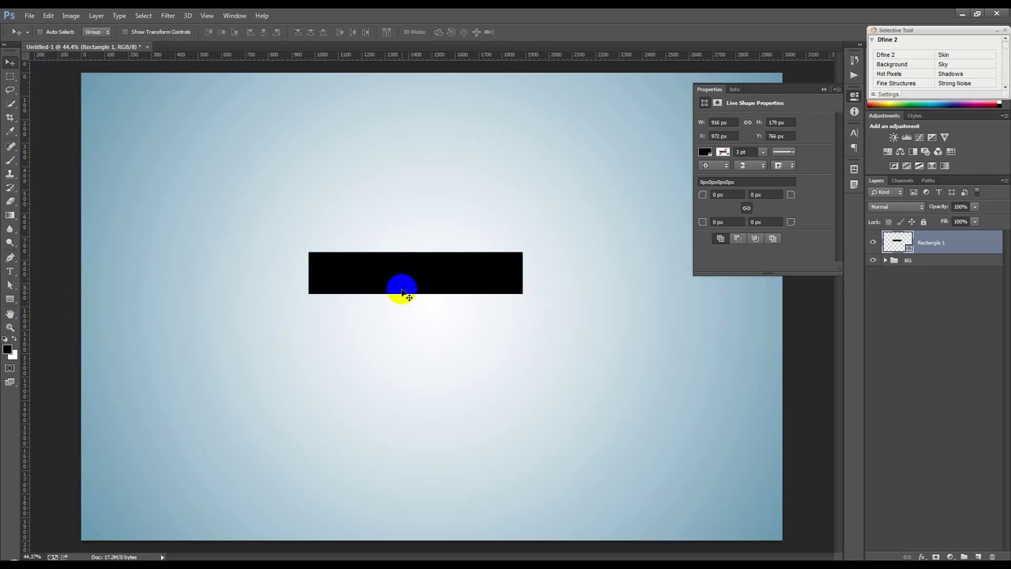
click(44, 15)
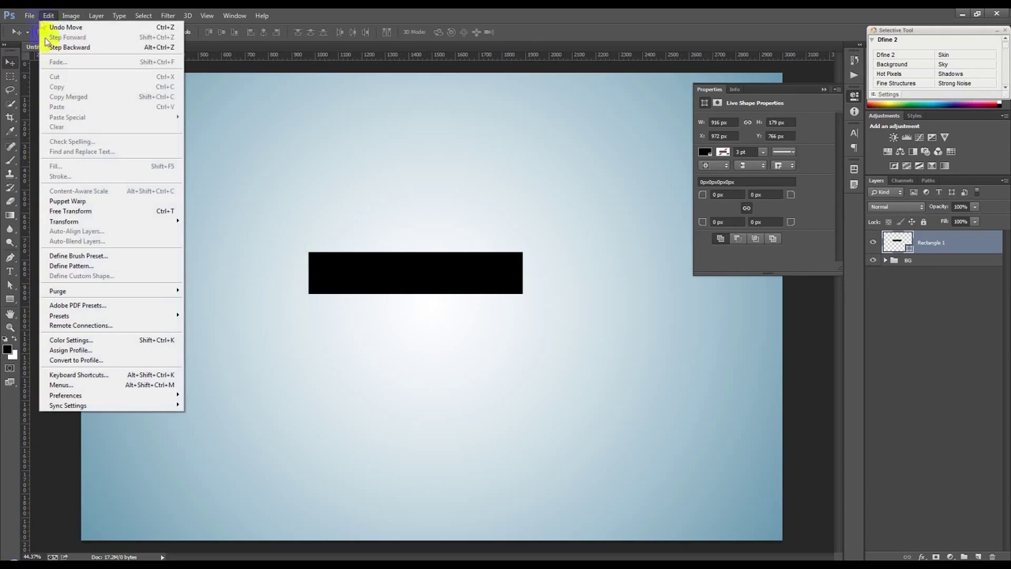
Warp the black bar into an Arc with 50% bend and shift it slightly down-right
click(98, 211)
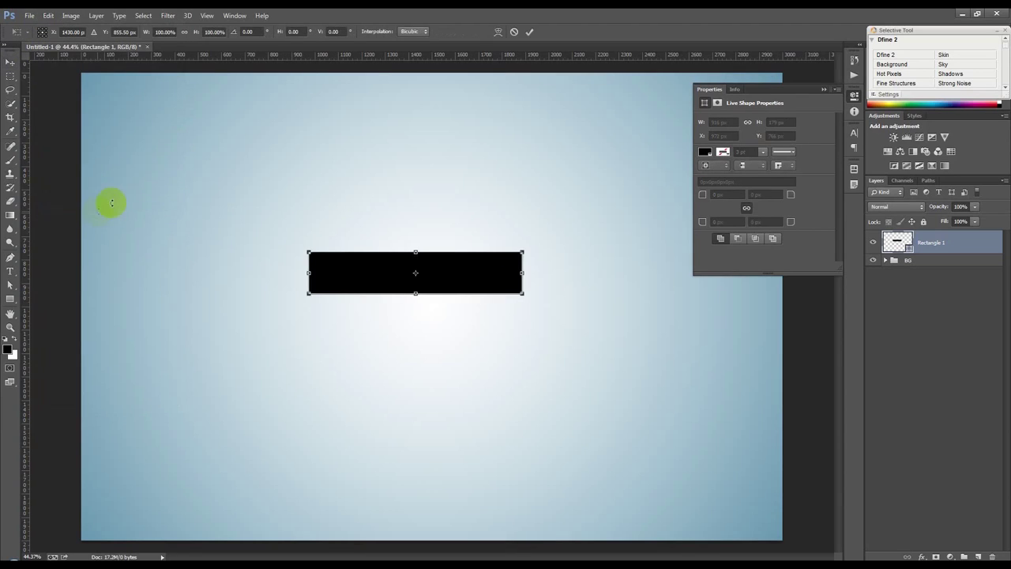
click(498, 33)
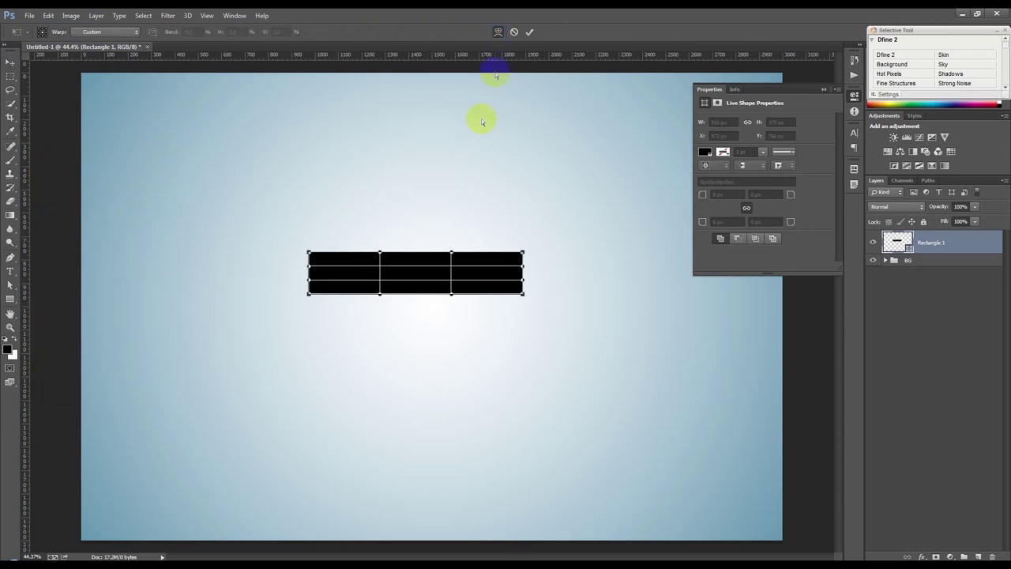
click(109, 33)
click(105, 76)
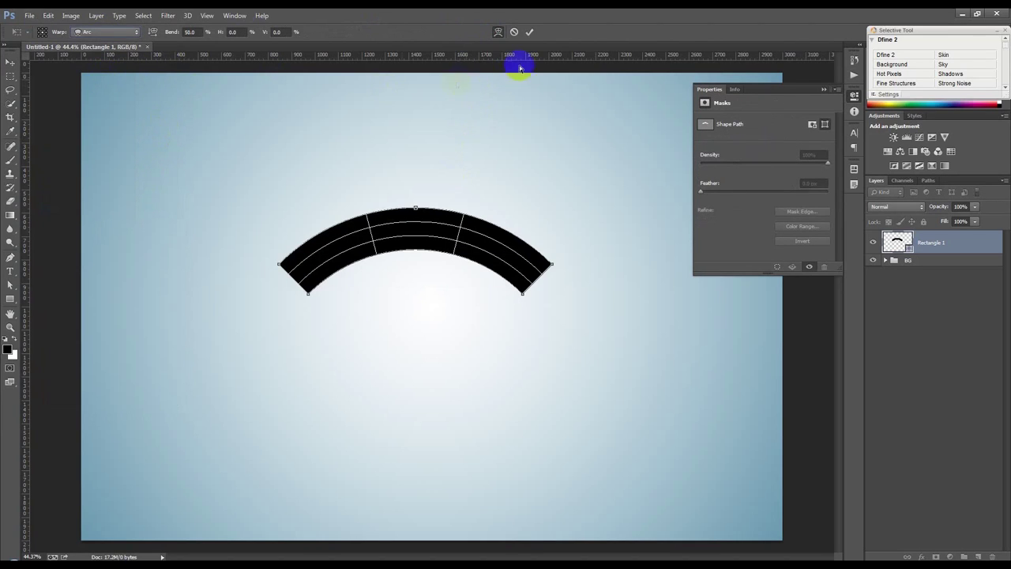
click(530, 32)
drag(475, 224, 485, 232)
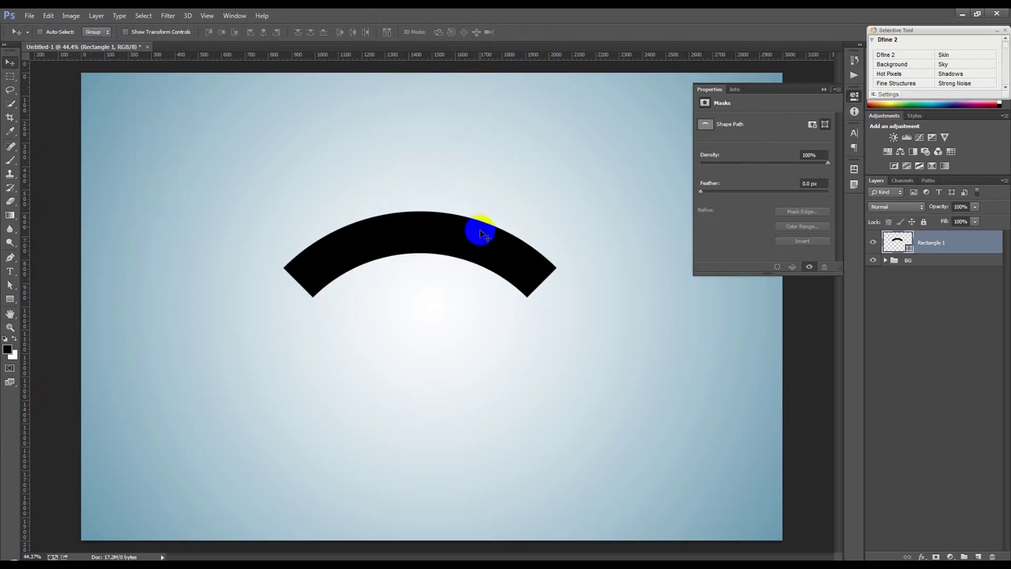
click(48, 15)
Rotate the arc -20 degrees and move it left and slightly down
click(70, 211)
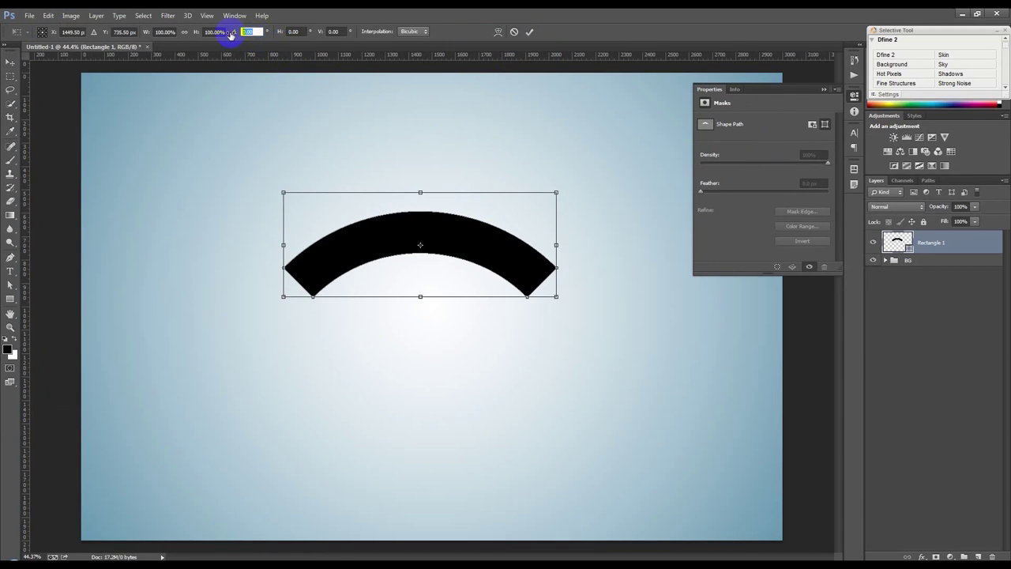
text(45)
key(BackSpace)
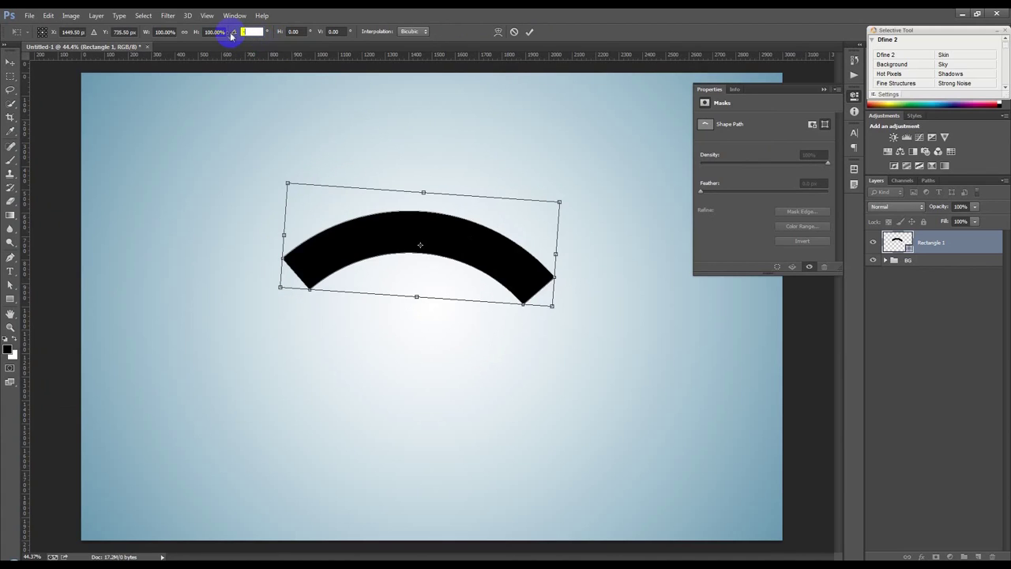
key(BackSpace)
text(-25)
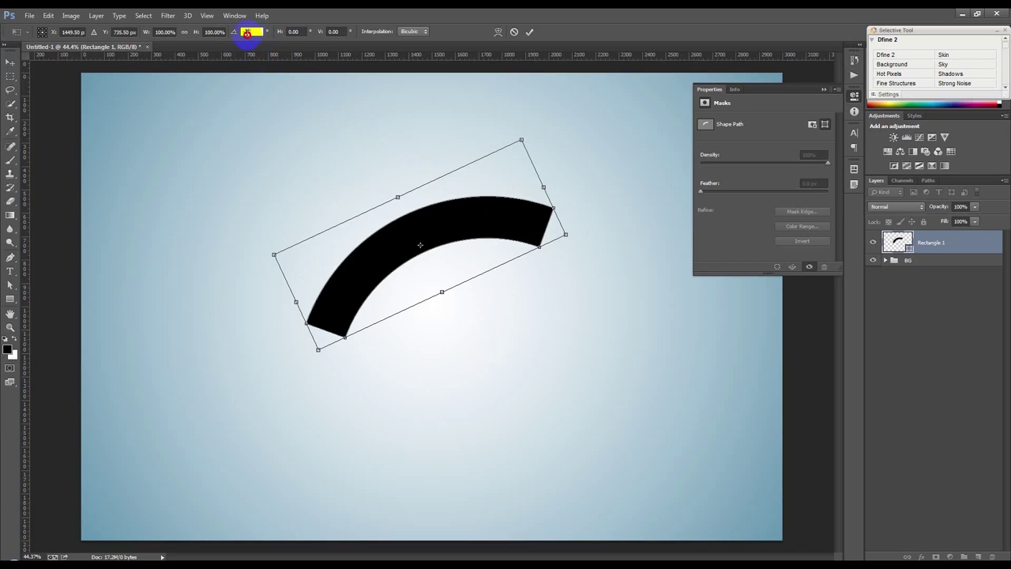
key(BackSpace)
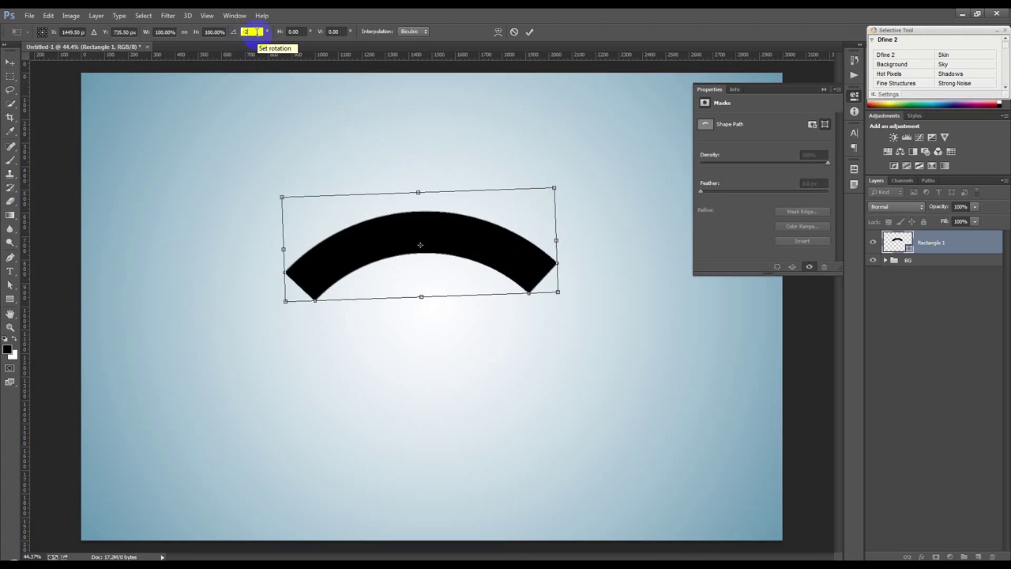
text(0)
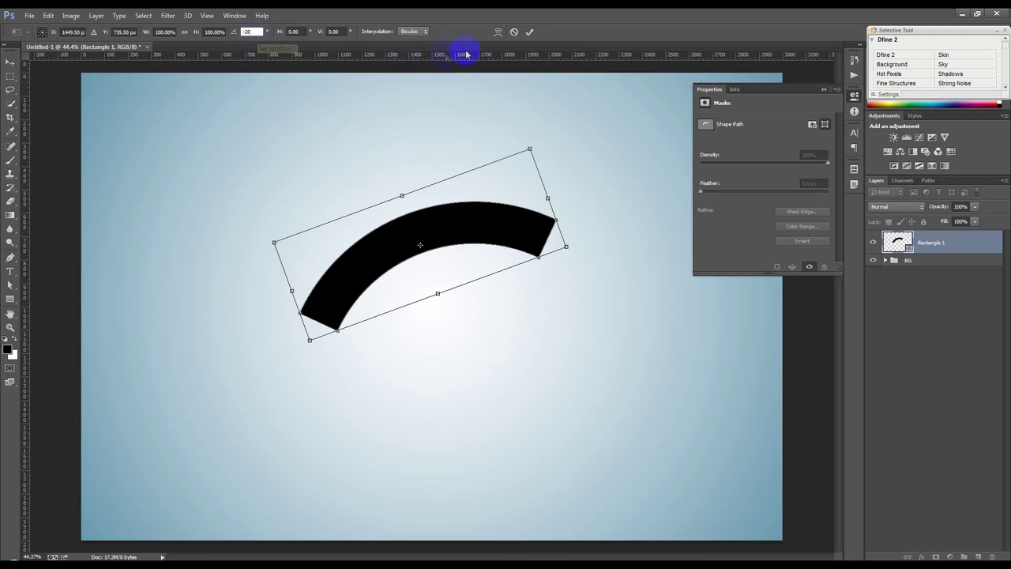
click(530, 32)
drag(470, 218, 432, 234)
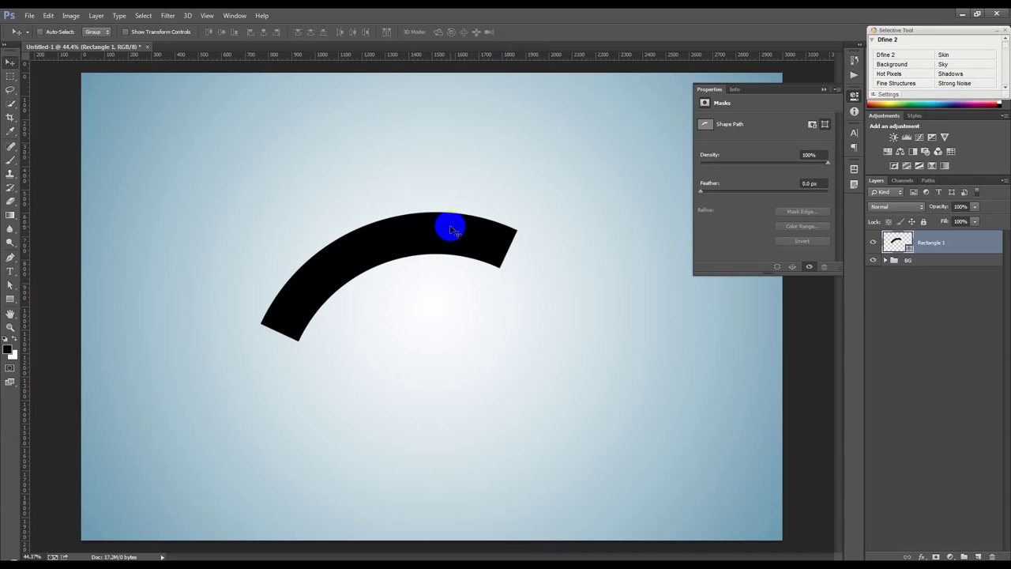
Duplicate the Rectangle 1 arc layer and flip the copy vertically
right_click(960, 247)
click(855, 164)
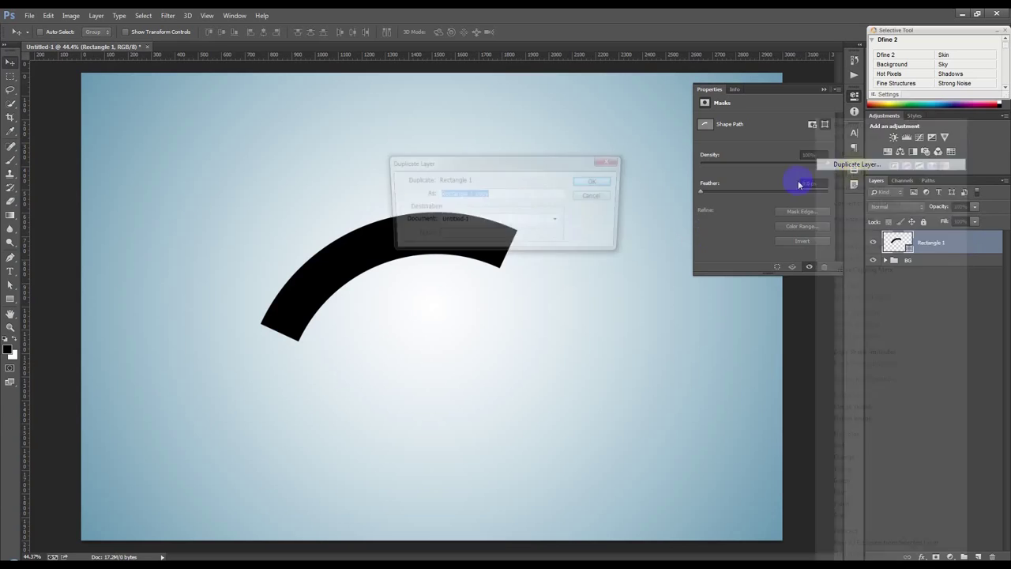
click(598, 182)
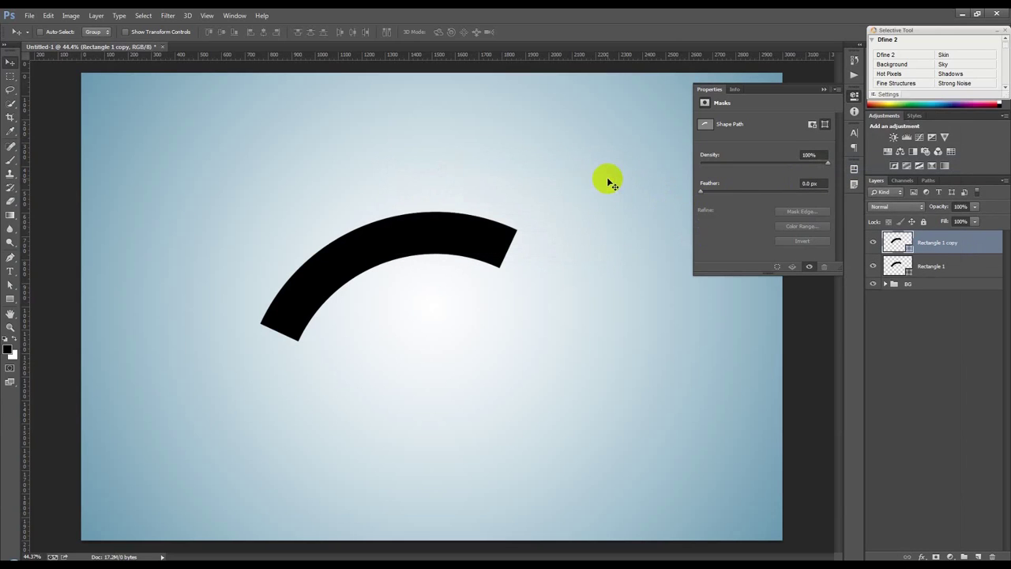
click(49, 15)
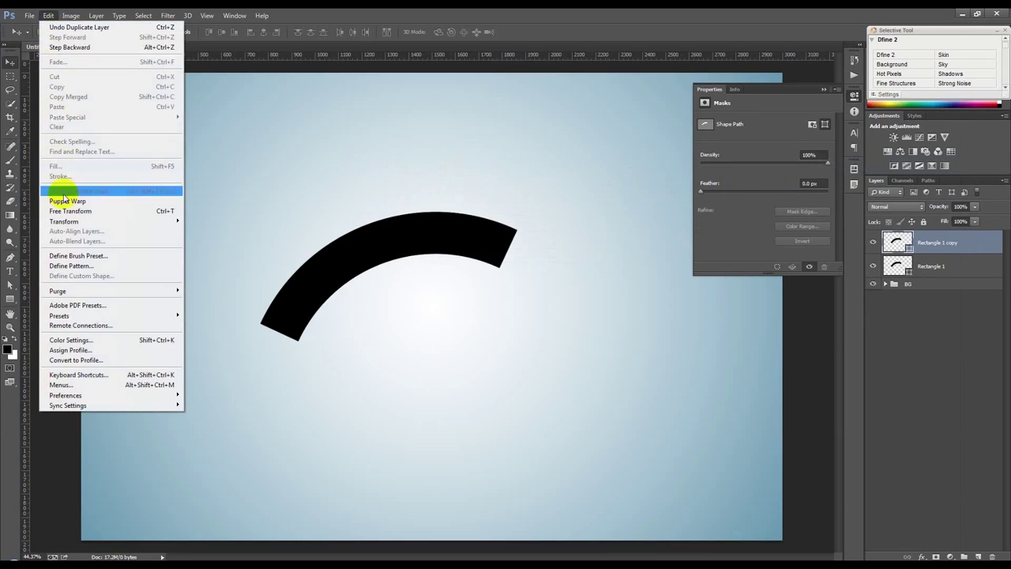
click(69, 211)
right_click(442, 271)
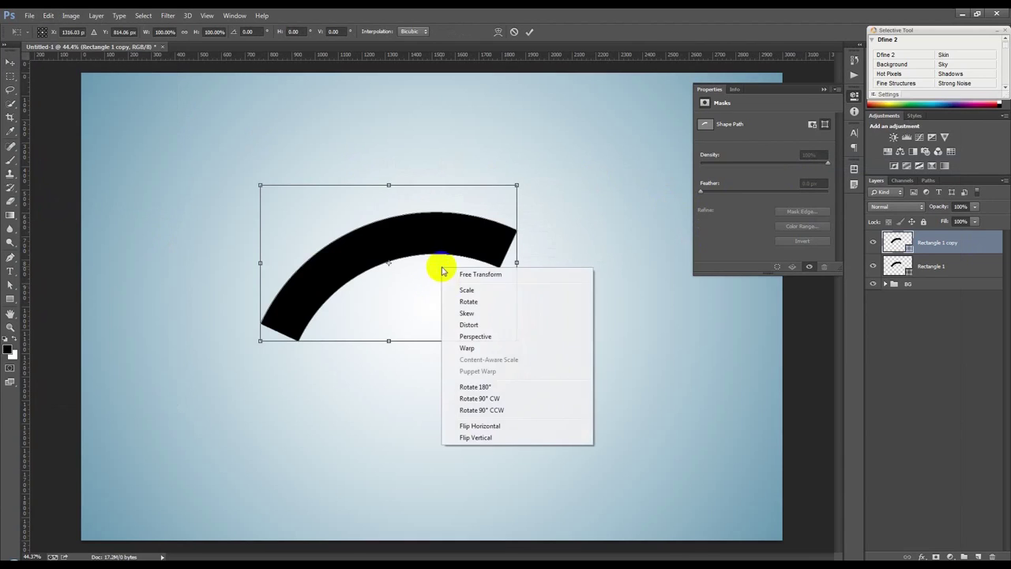
click(476, 440)
Rotate the flipped copy to about 168° and position it crossing the original arc
drag(464, 300, 466, 310)
drag(528, 424, 567, 367)
drag(480, 282, 491, 324)
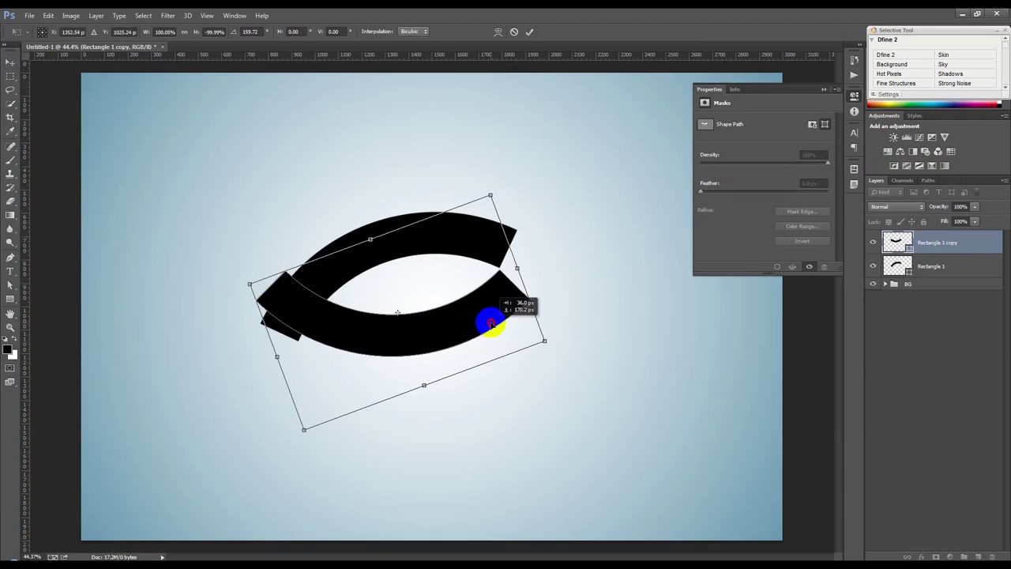
drag(670, 416, 632, 387)
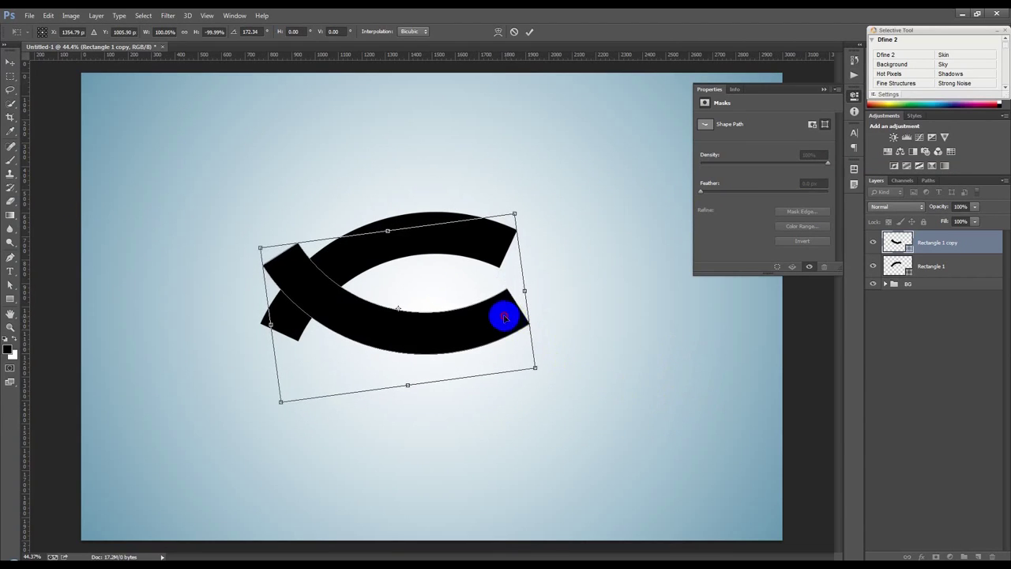
drag(501, 312, 497, 298)
drag(628, 344, 634, 329)
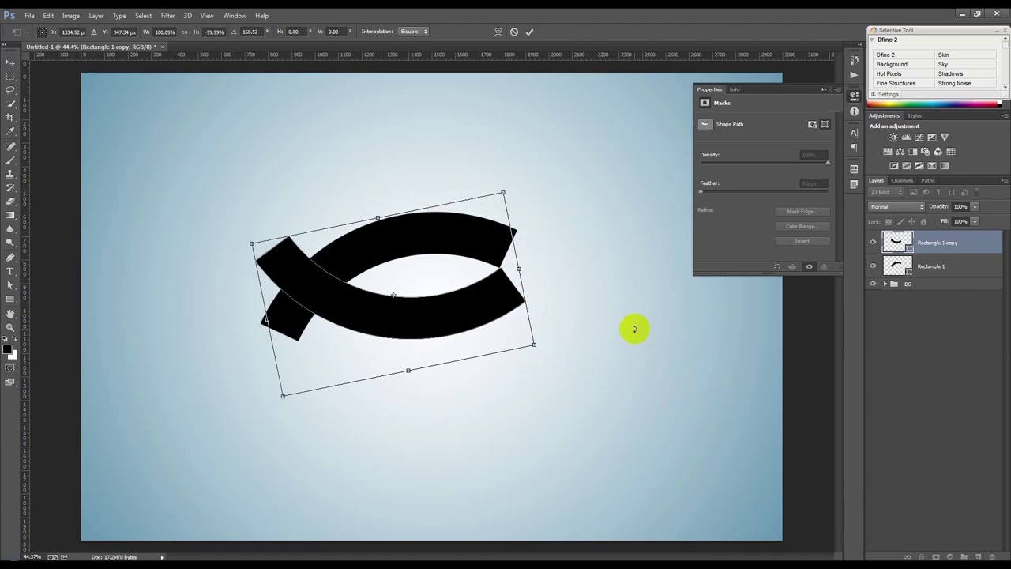
key(Left)
key(Left)
key(Left)
key(Down)
key(Down)
key(Down)
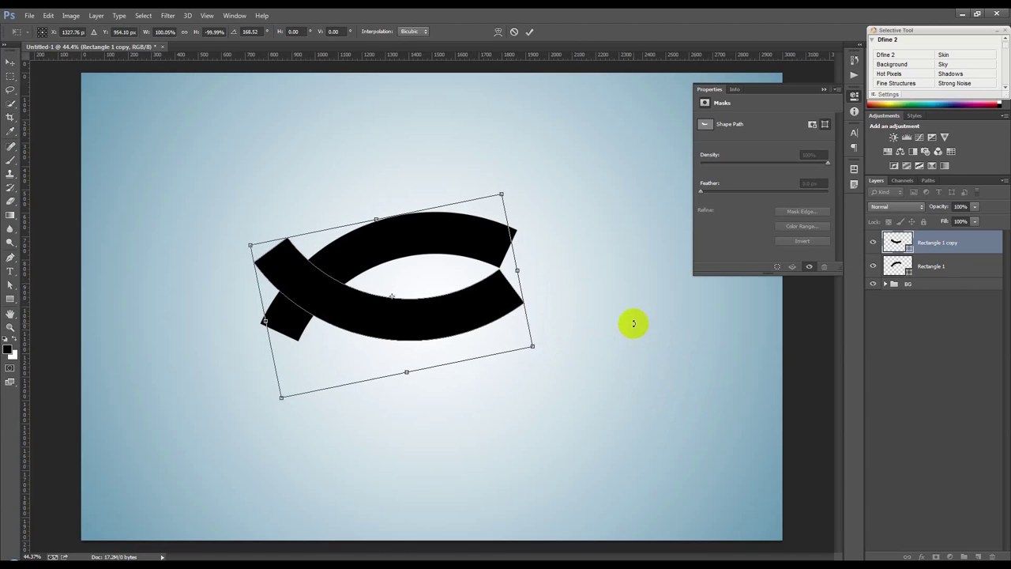
key(Down)
key(Down)
key(Down)
key(Up)
key(Up)
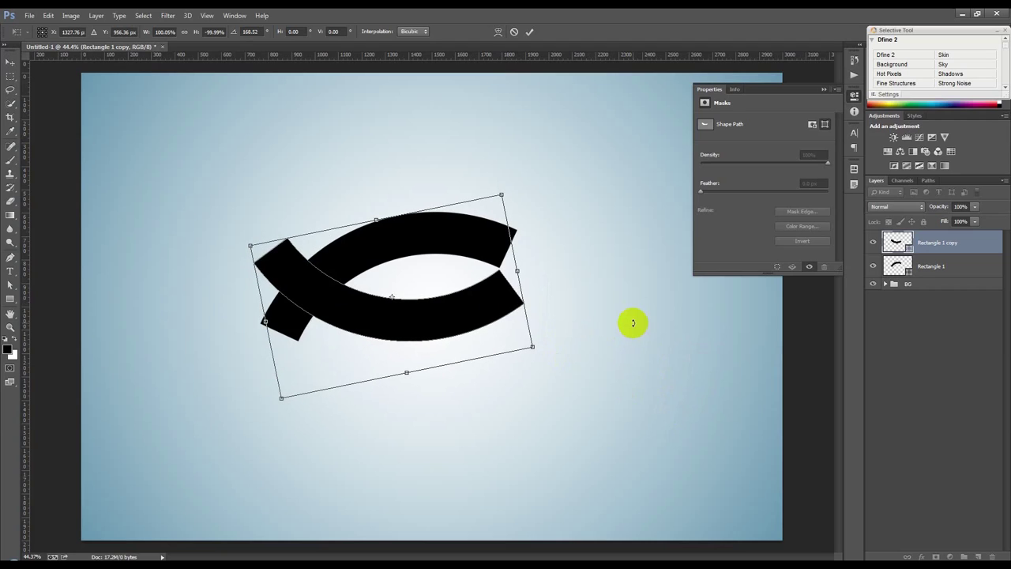
click(529, 33)
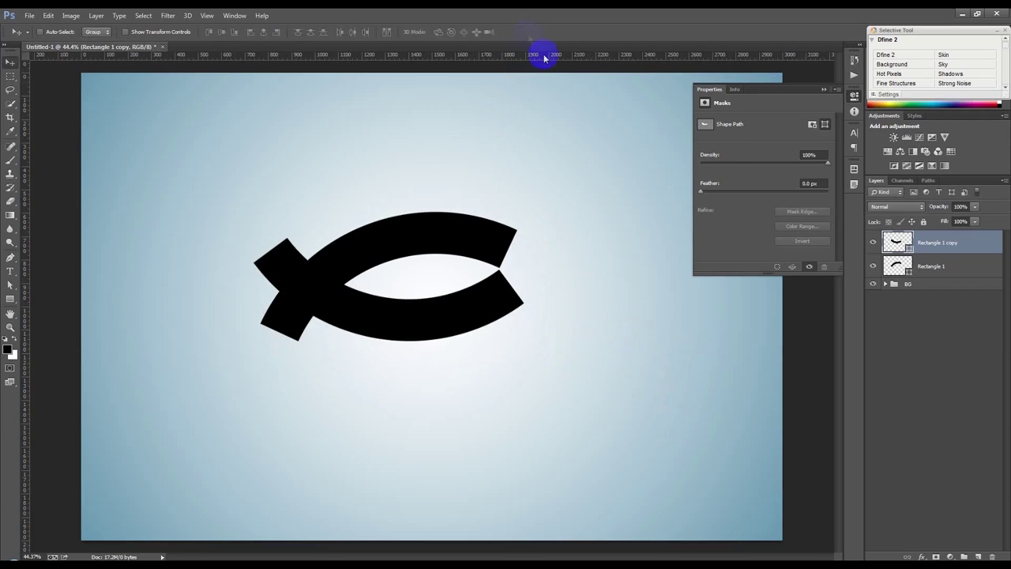
Zoom in and nudge the copy so its tip meets the original arc's tip at the mouth
click(824, 91)
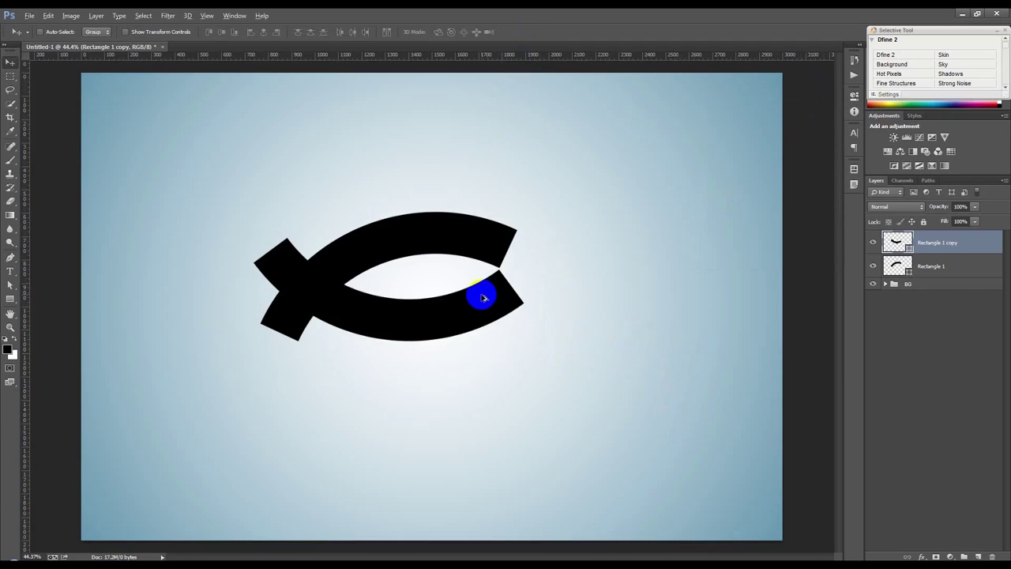
scroll(481, 289, up, 2)
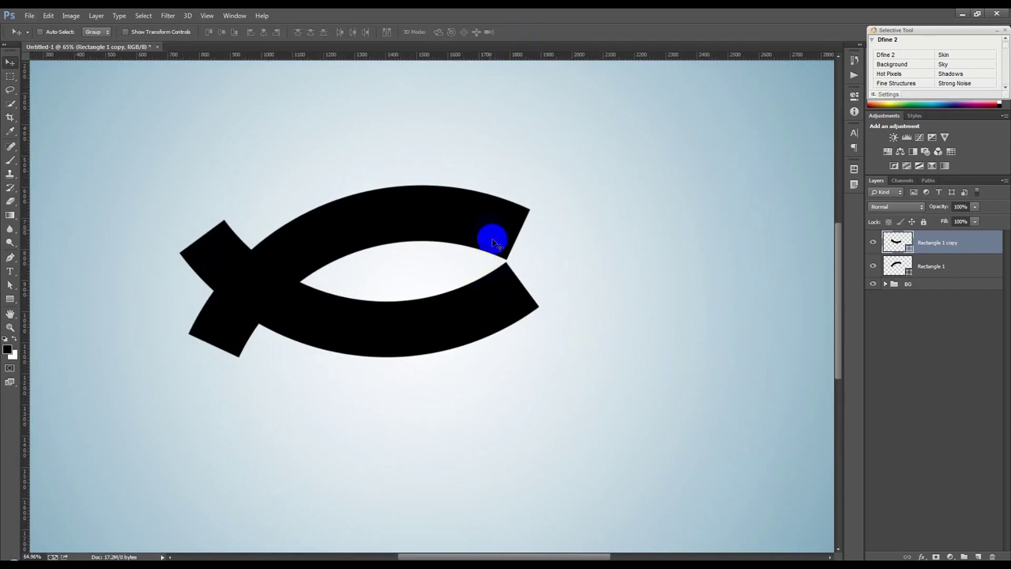
scroll(489, 229, up, 5)
drag(546, 333, 546, 330)
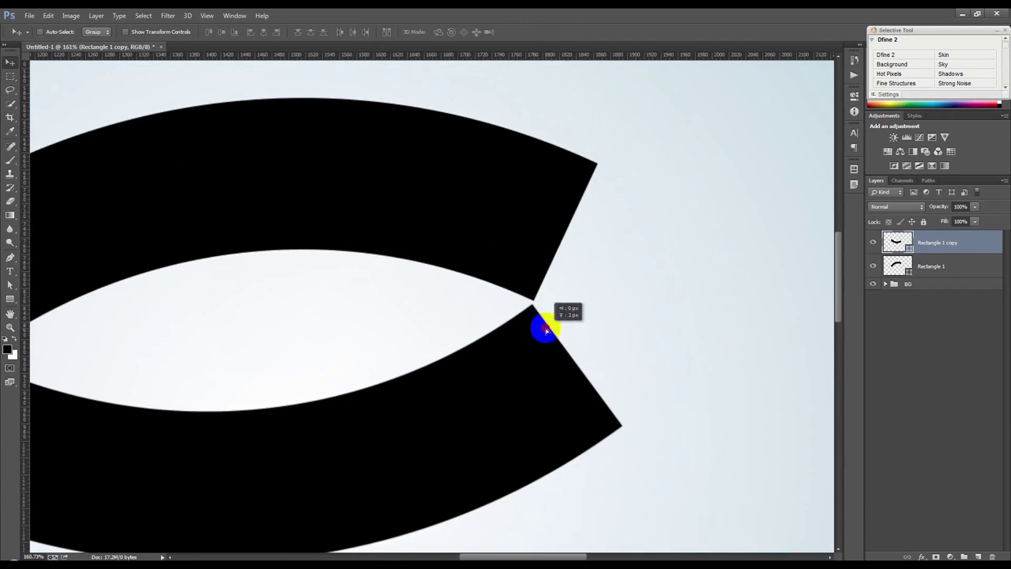
drag(548, 331, 551, 326)
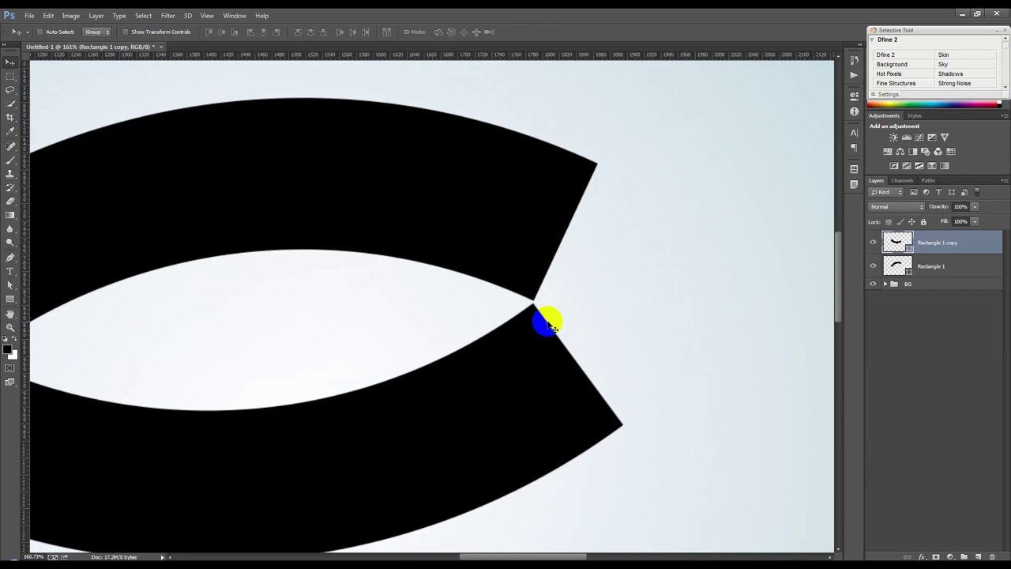
scroll(550, 326, down, 3)
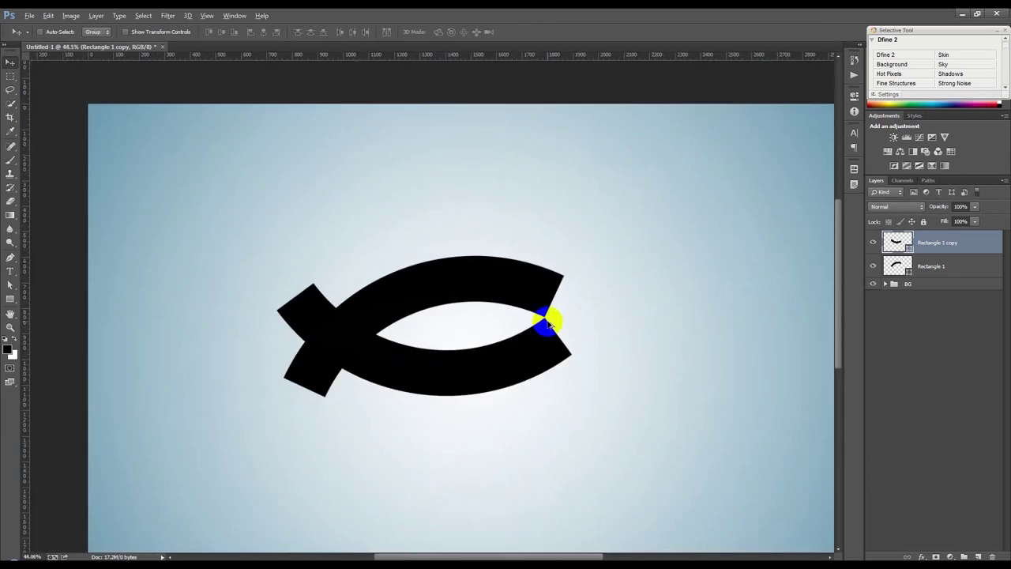
scroll(545, 323, down, 1)
key(ctrl+0)
shift+click(931, 267)
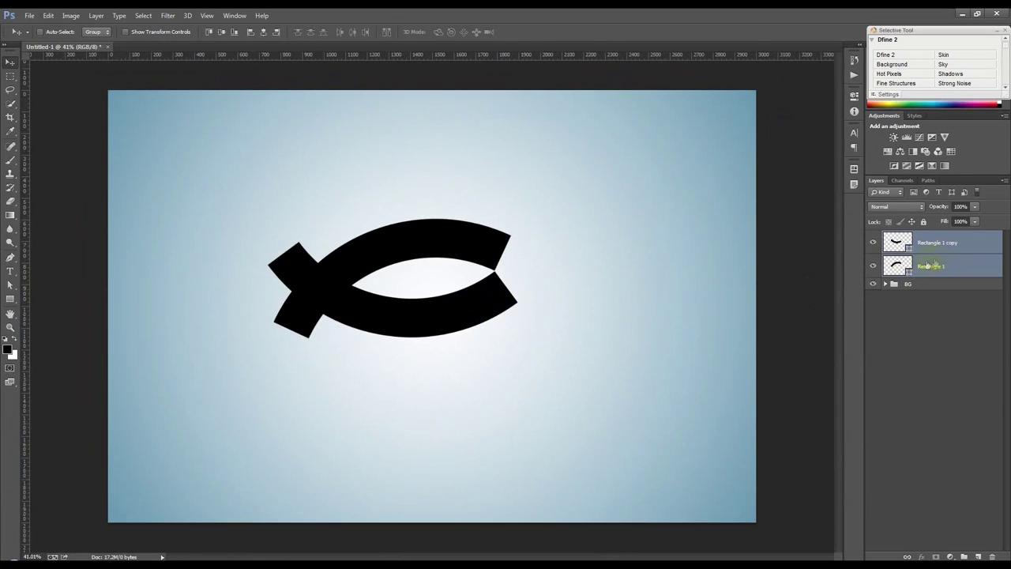
Level both arcs against a horizontal guide and move the fish right
key(ctrl+t)
drag(589, 280, 599, 290)
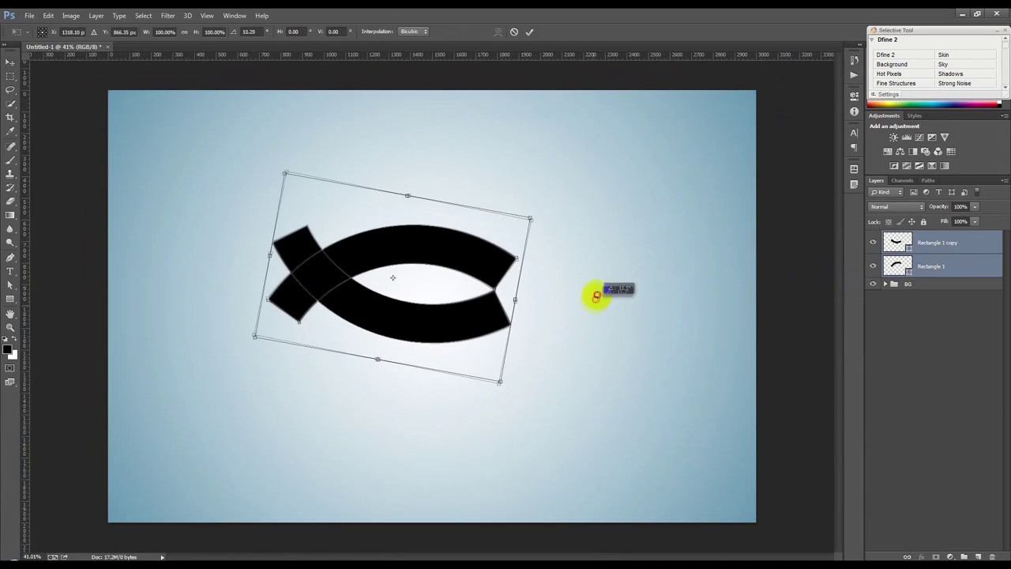
drag(527, 56, 601, 283)
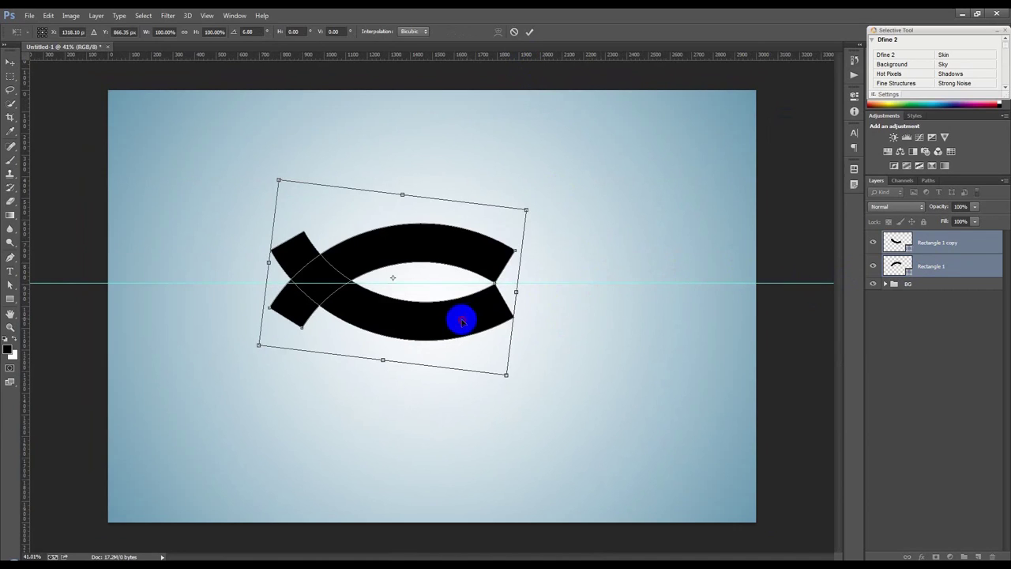
drag(460, 318, 495, 320)
drag(624, 363, 632, 363)
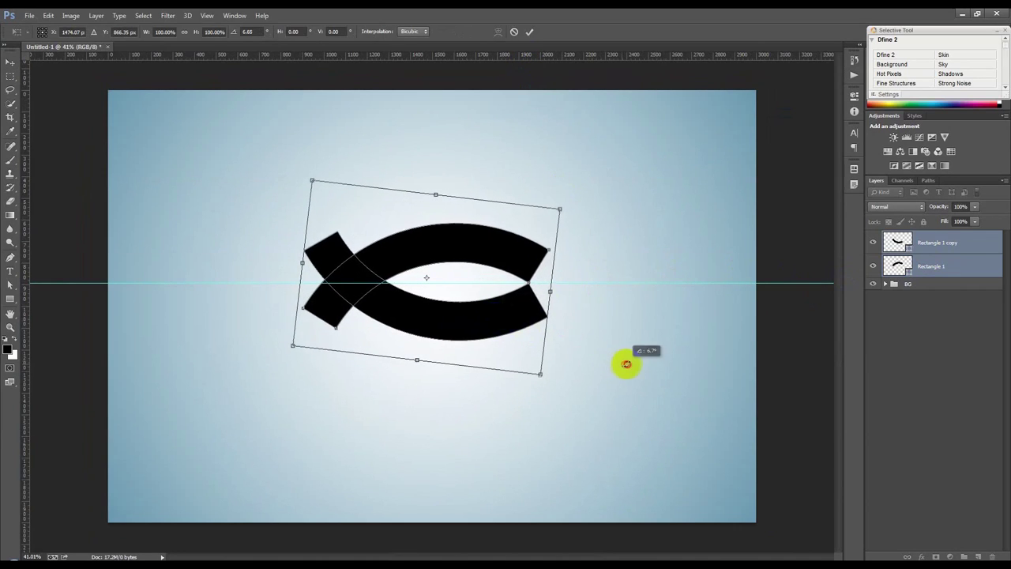
key(Down)
key(Down)
key(Down)
drag(629, 354, 632, 355)
click(531, 32)
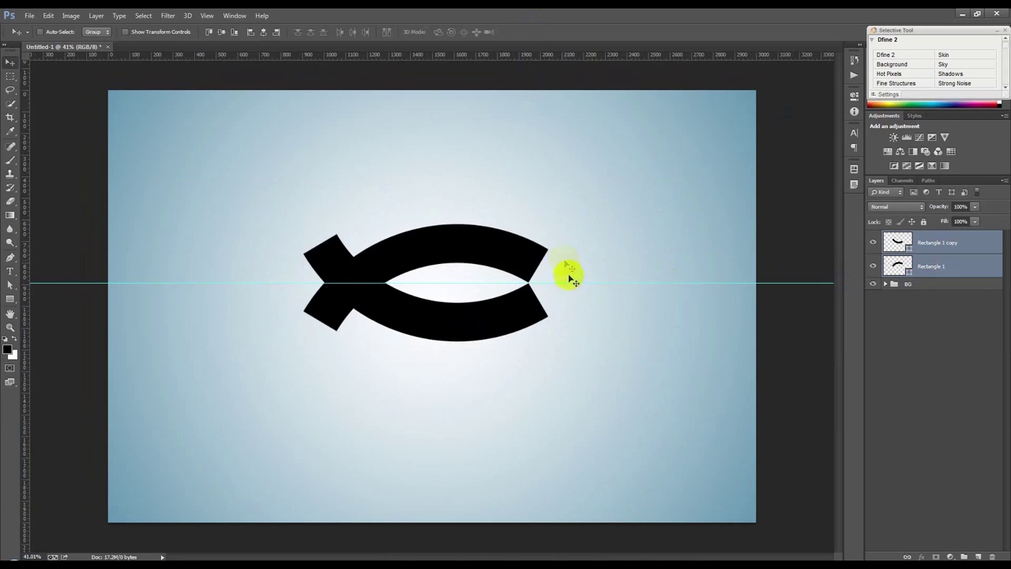
Narrow the fish to about 85% of its width
scroll(567, 204, up, 2)
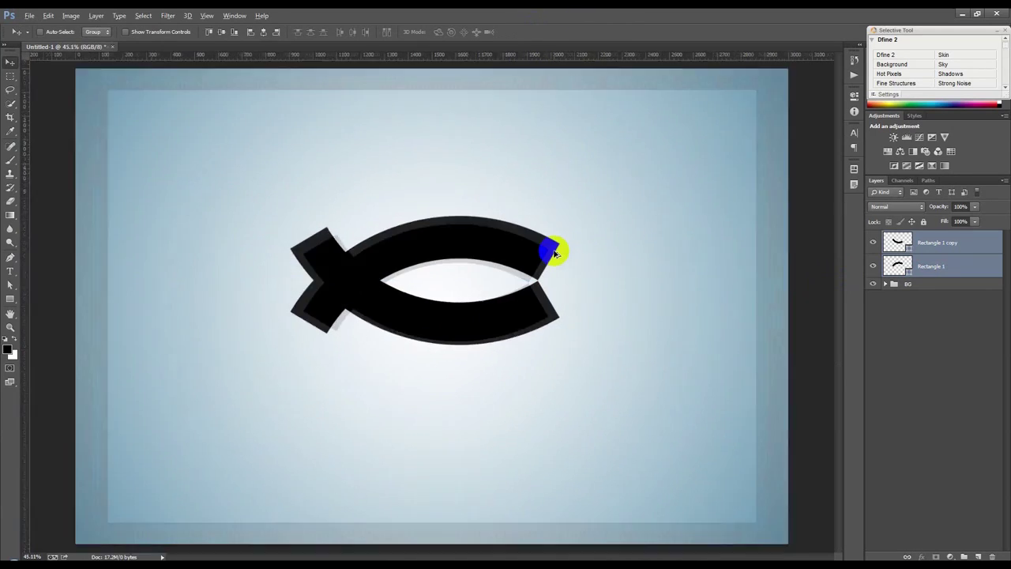
key(ctrl+t)
drag(561, 287, 535, 288)
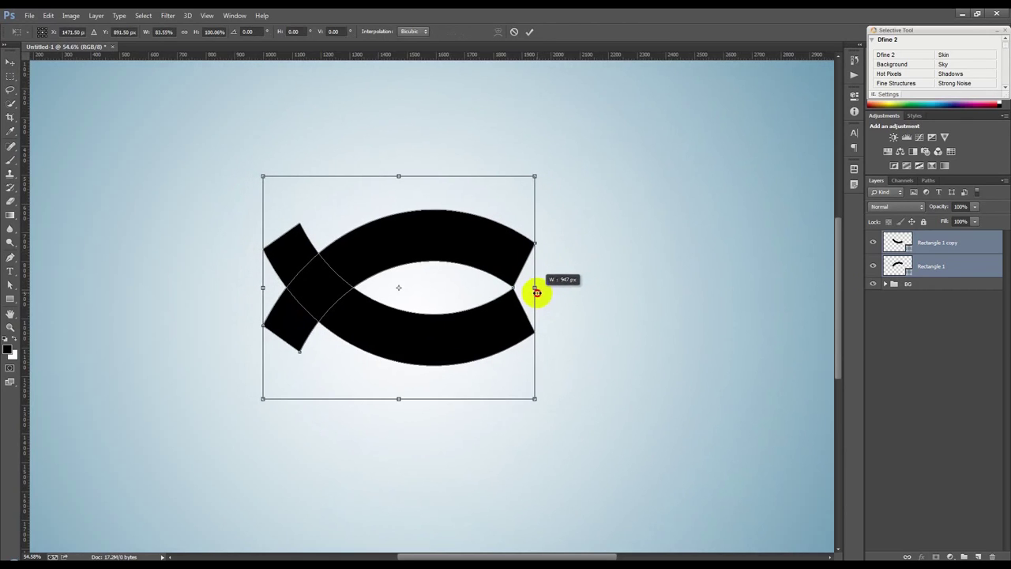
click(531, 31)
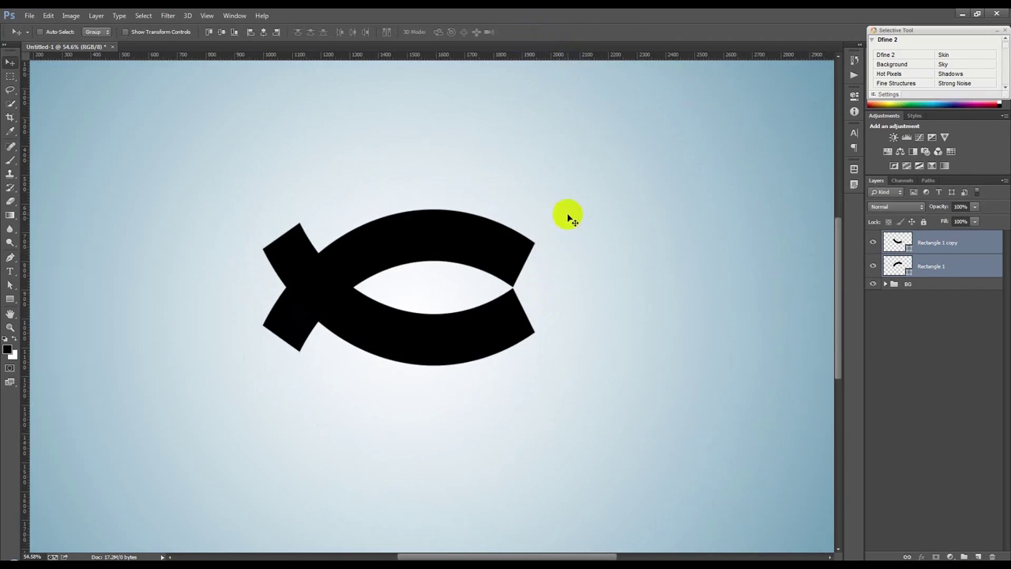
click(986, 265)
Add a 0° gradient overlay to the upper arc and make its right stop orange
double_click(986, 265)
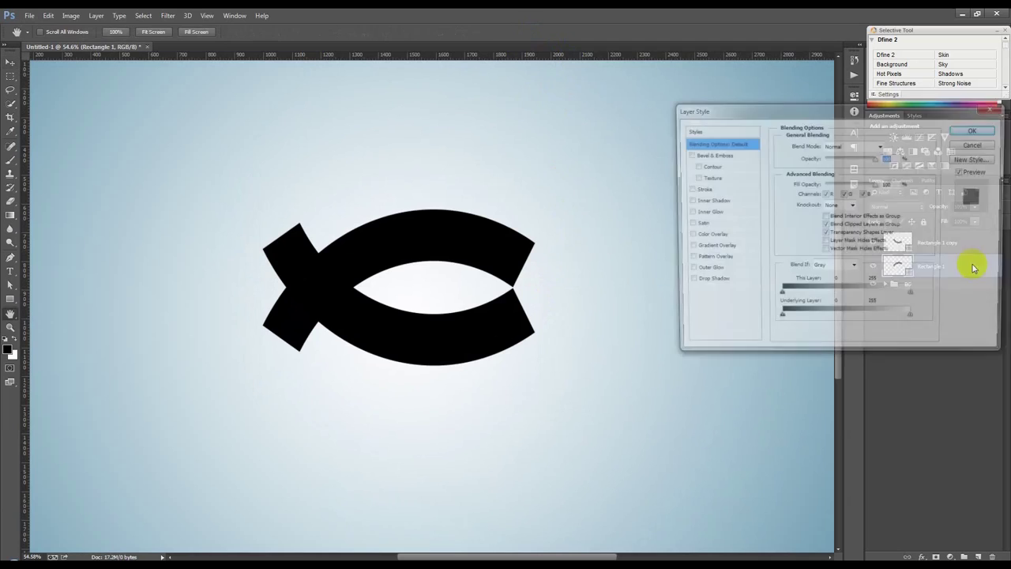
click(712, 247)
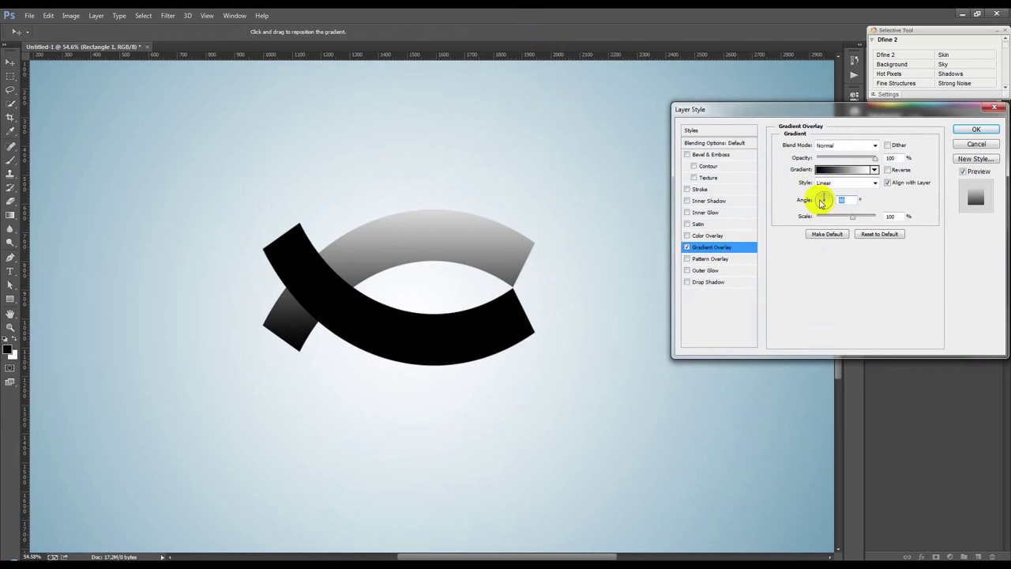
drag(822, 203, 825, 200)
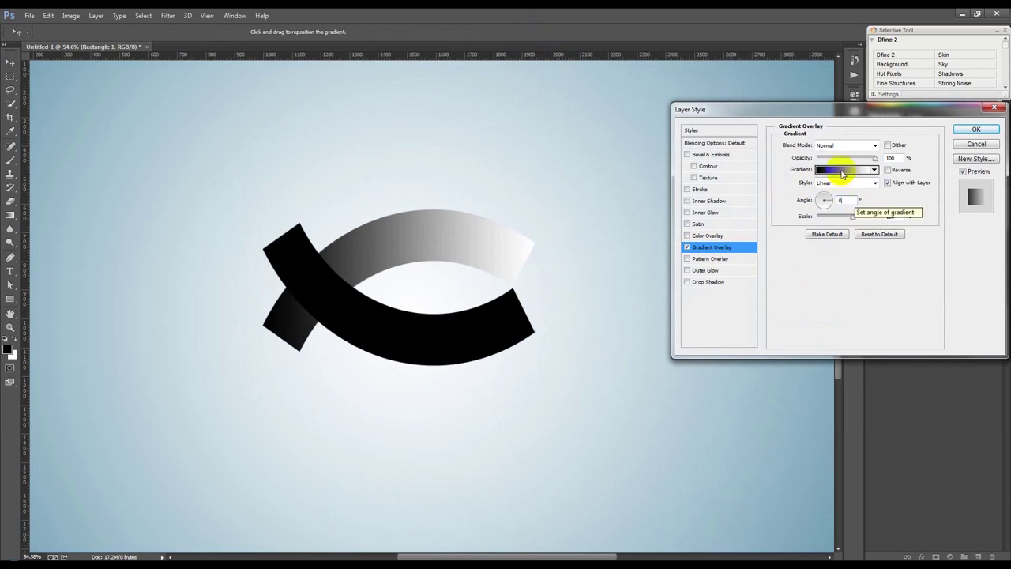
click(840, 169)
double_click(925, 310)
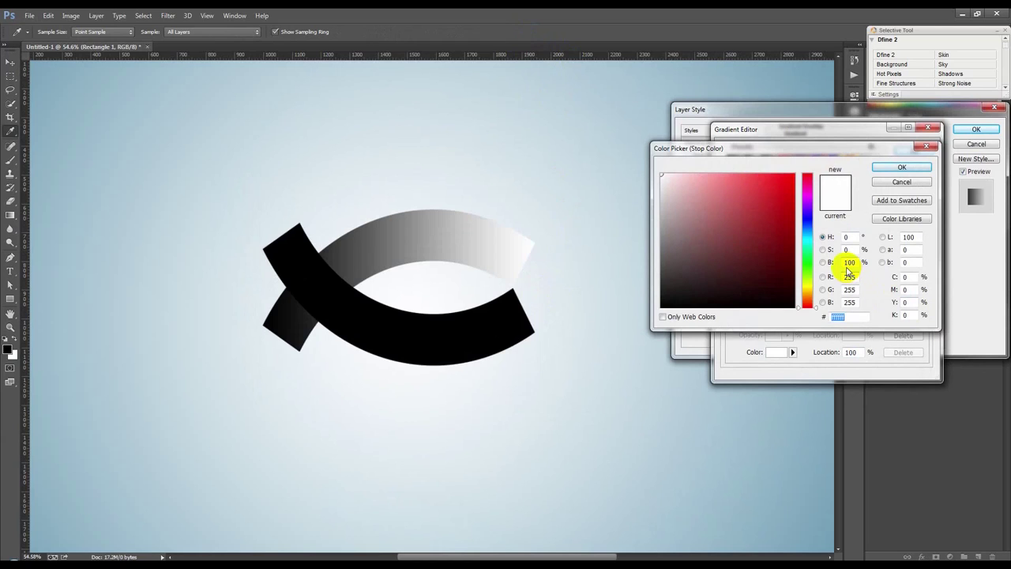
drag(808, 289, 808, 297)
drag(767, 208, 817, 141)
click(899, 167)
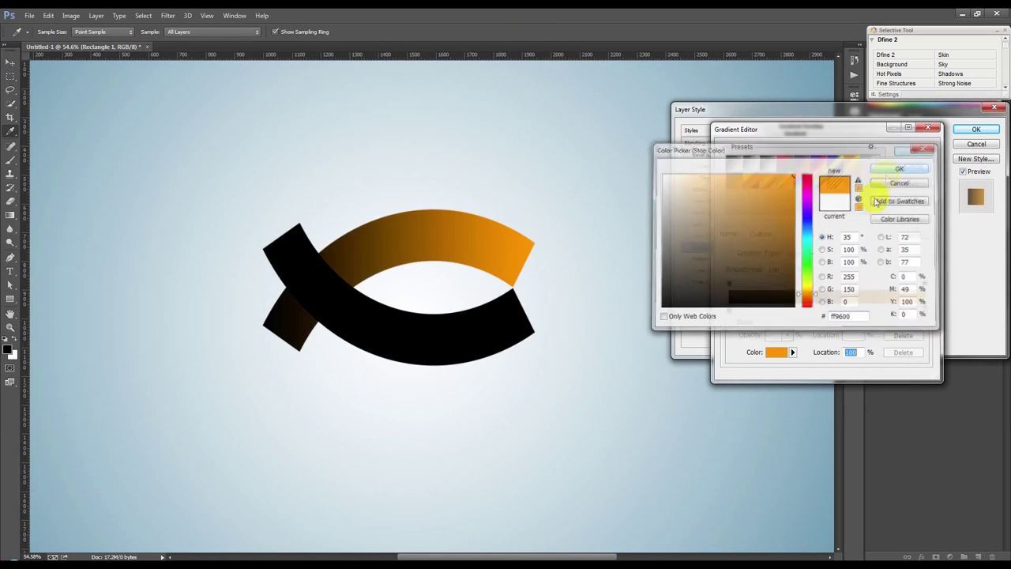
Make the gradient's left stop magenta and apply the overlay to Rectangle 1
double_click(729, 310)
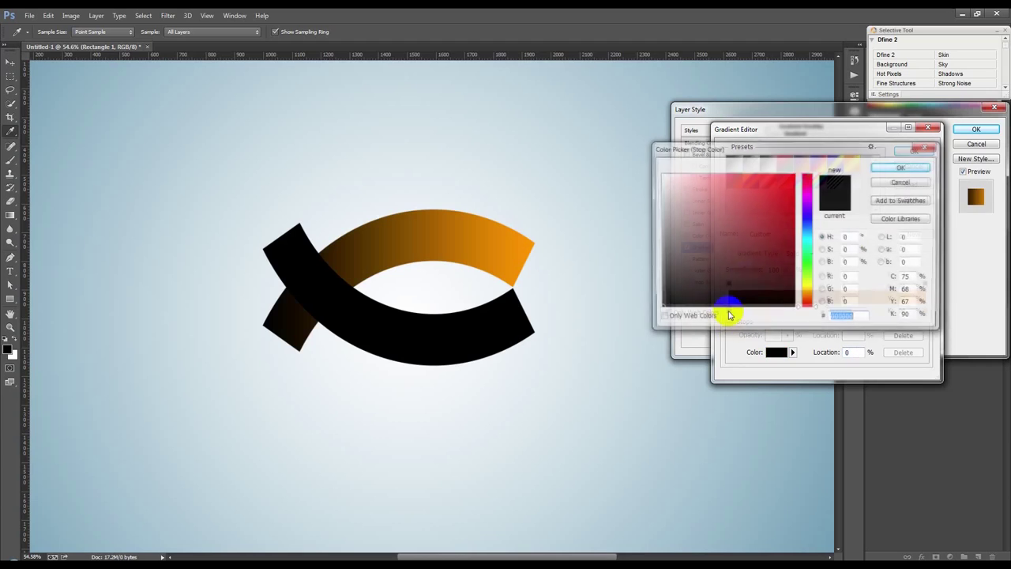
mouse_move(807, 182)
mouse_down()
mouse_move(779, 239)
mouse_move(802, 211)
mouse_move(785, 219)
mouse_up()
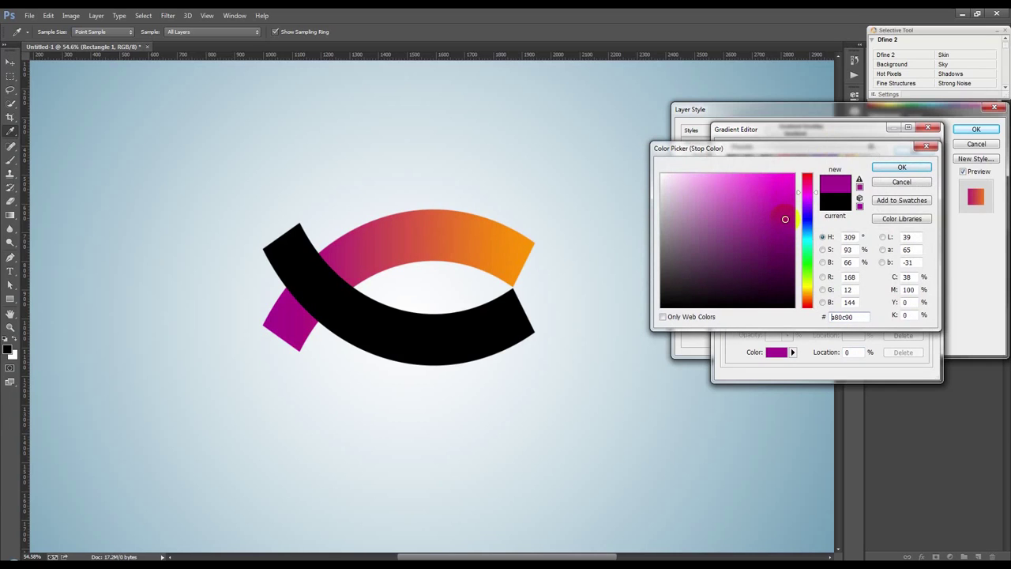
click(901, 168)
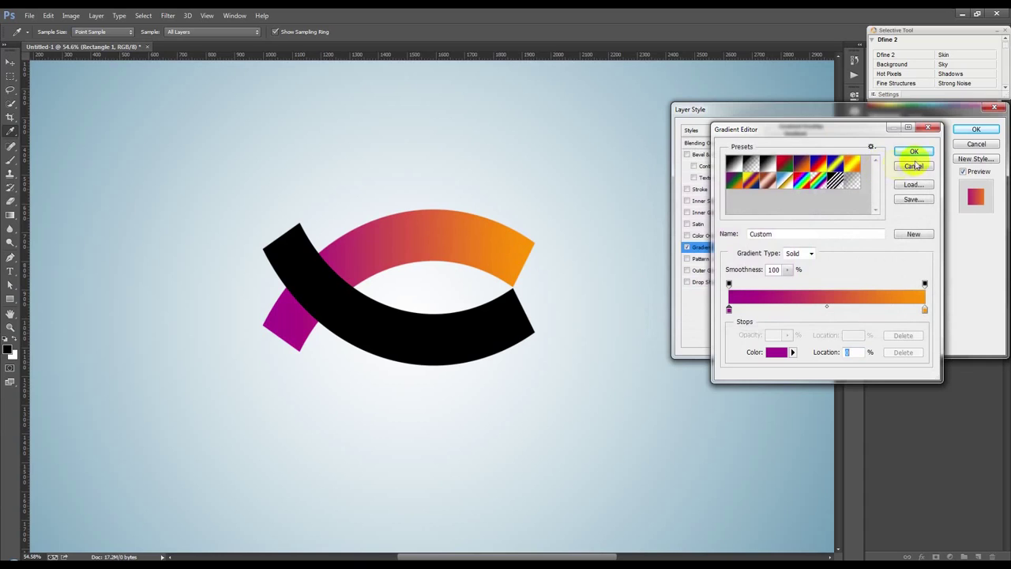
click(915, 152)
click(977, 132)
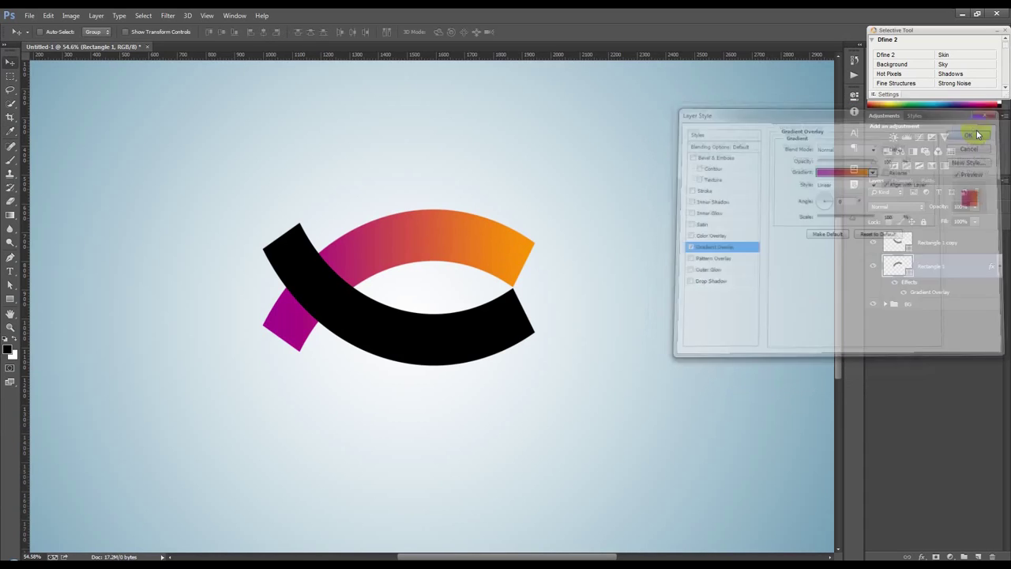
right_click(993, 268)
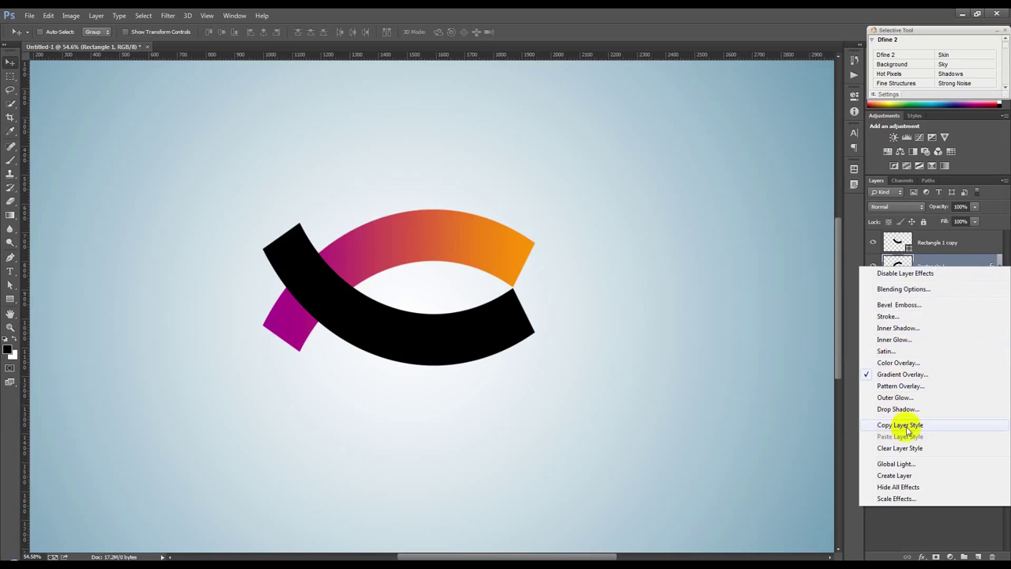
Paste the upper arc's gradient layer style onto the Rectangle 1 copy layer
click(907, 429)
right_click(966, 244)
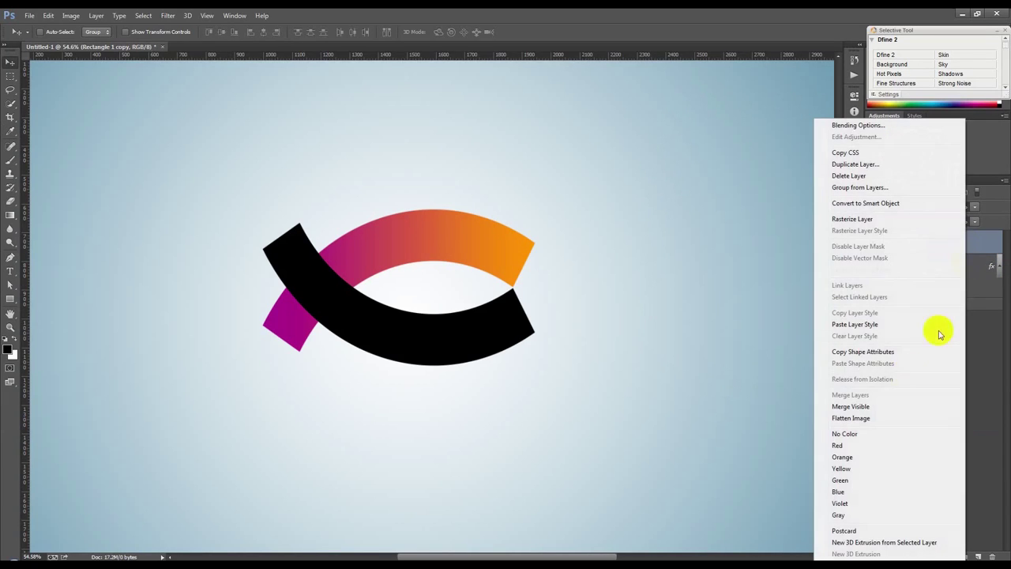
click(861, 324)
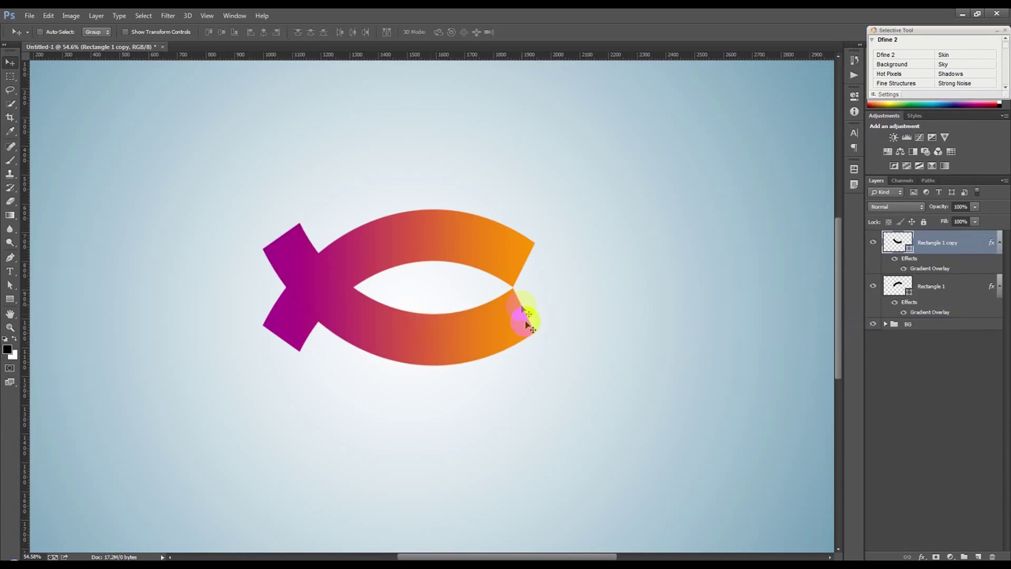
Reverse the lower arc's gradient and move its layer beneath Rectangle 1
double_click(991, 248)
click(715, 247)
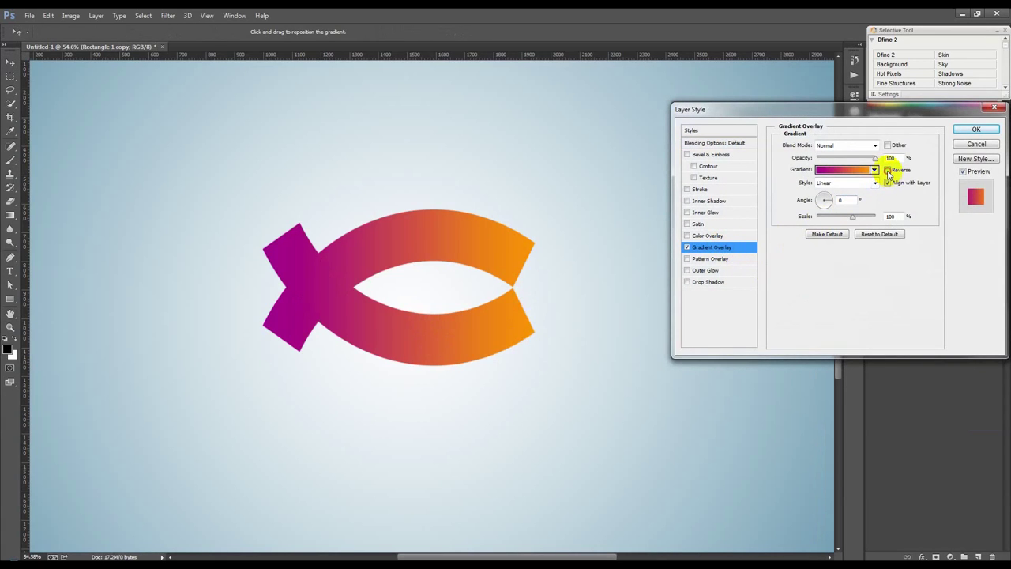
click(888, 171)
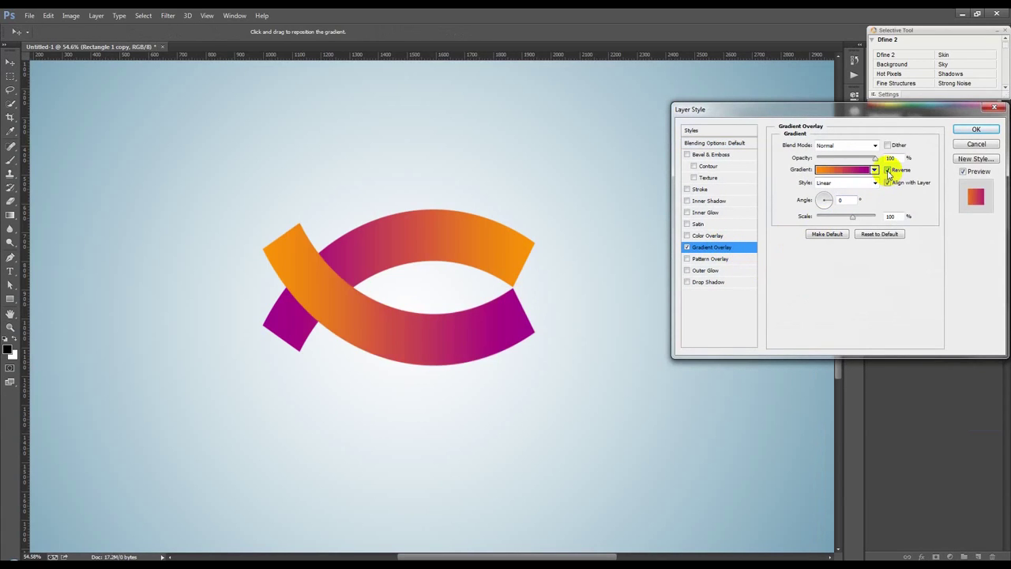
click(977, 131)
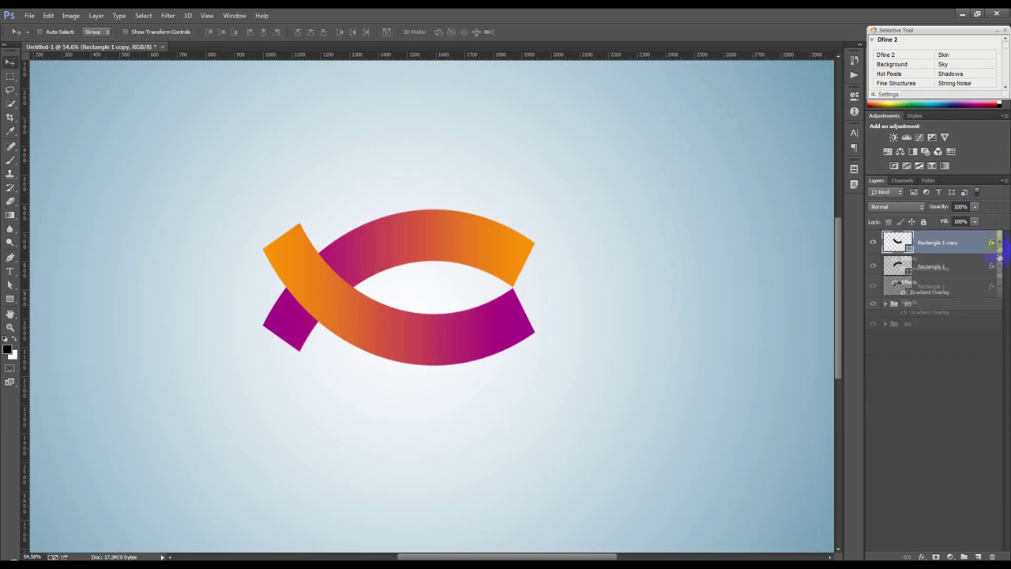
drag(928, 244, 926, 269)
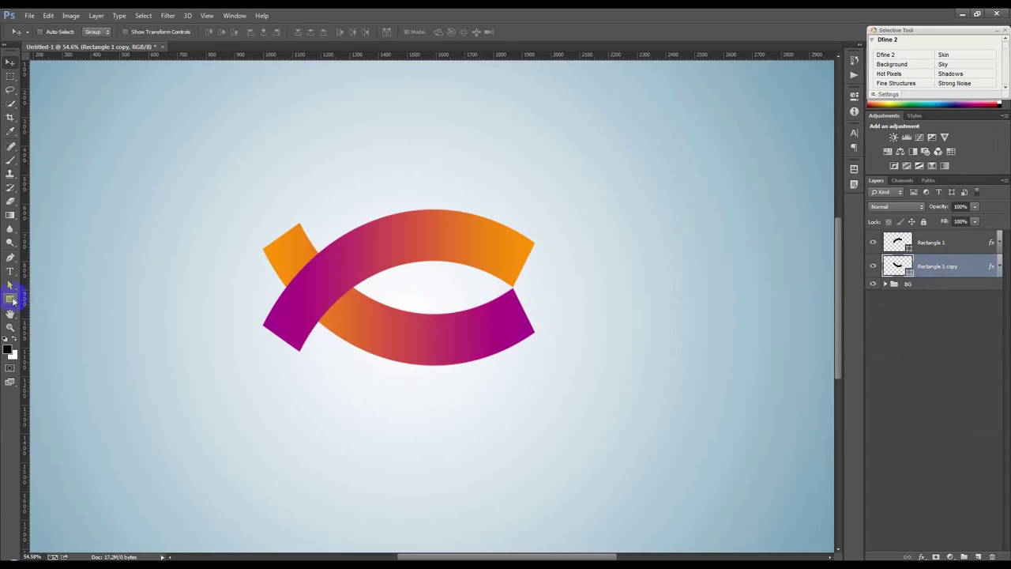
Draw a small black circle (Ellipse 1) and position it beside the fish's front tip
click(12, 301)
click(48, 314)
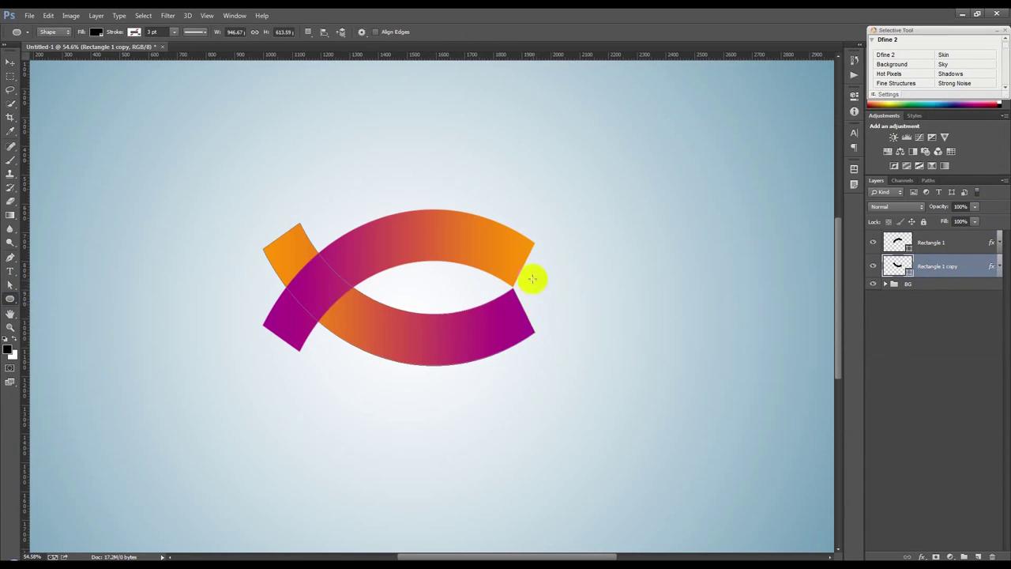
drag(531, 276, 560, 306)
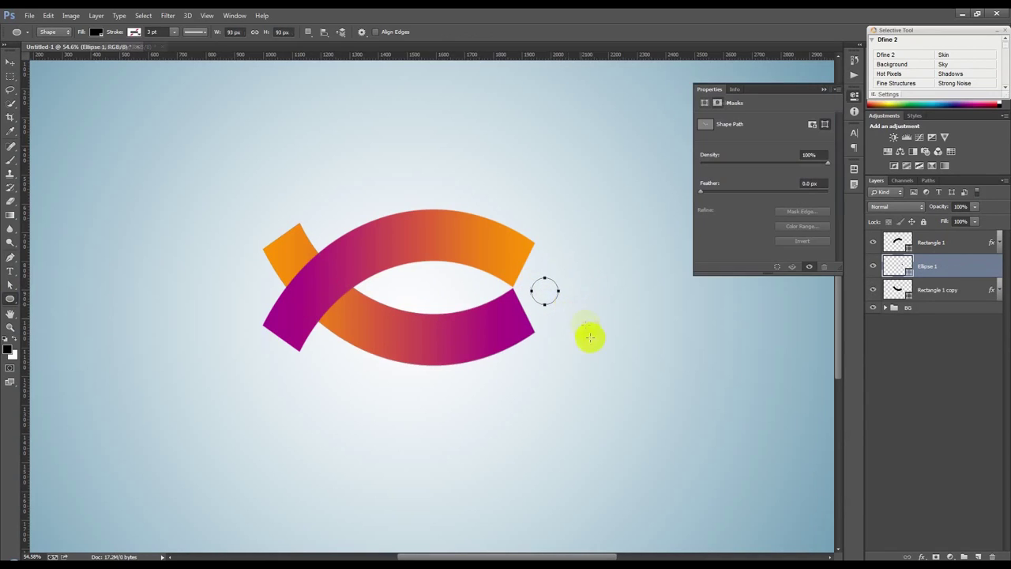
click(10, 61)
drag(587, 308, 616, 327)
click(826, 89)
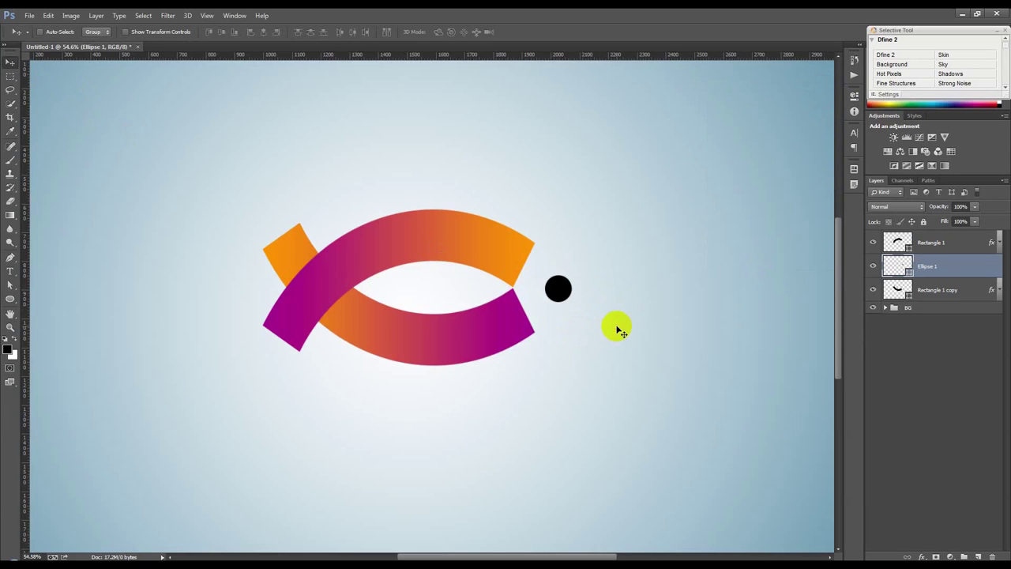
scroll(616, 327, up, 1)
click(11, 260)
Draw a thin wedge with the Pen tool, then undo the attempt
click(414, 439)
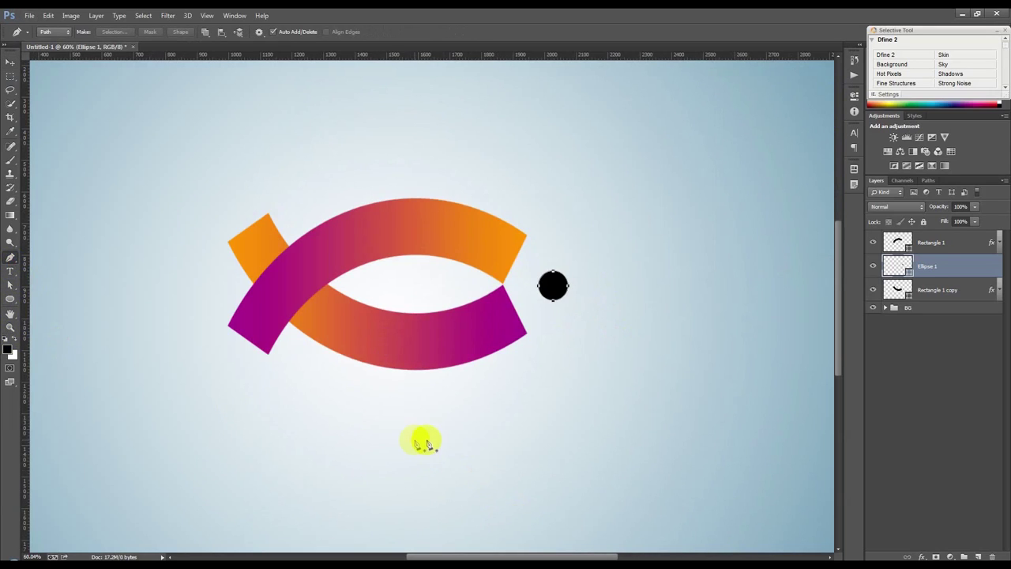
click(500, 439)
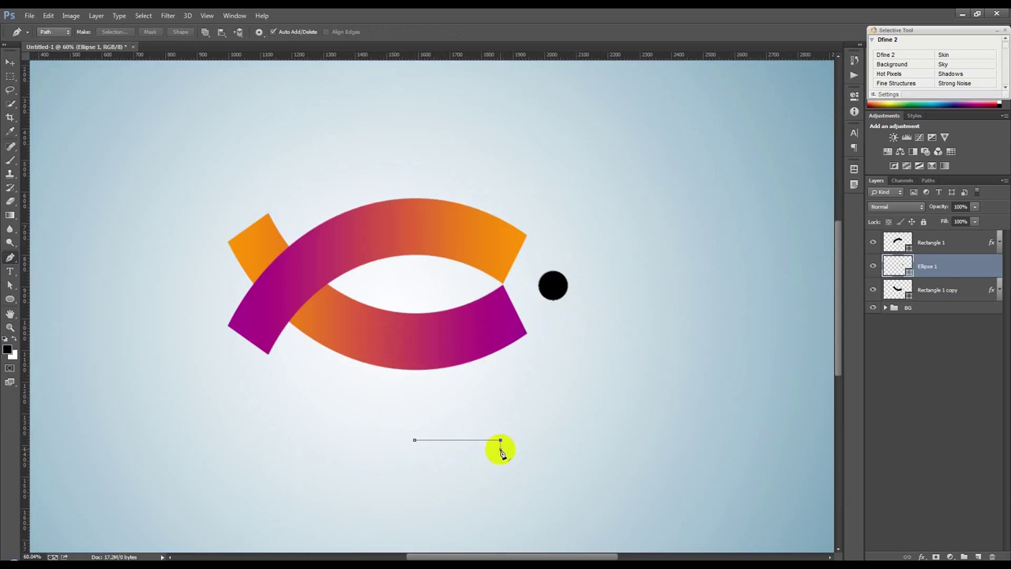
click(500, 449)
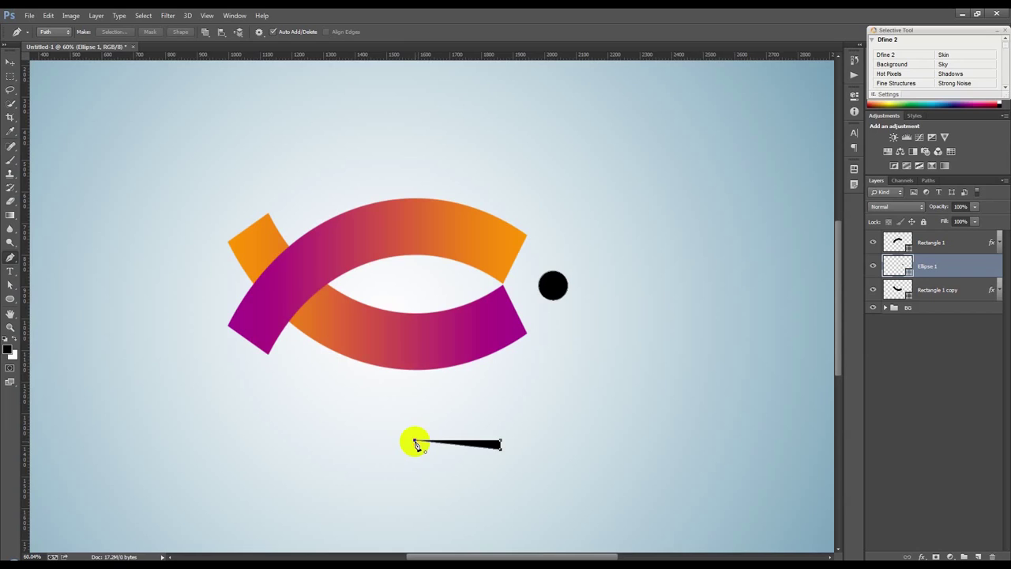
click(416, 444)
click(11, 62)
drag(388, 424, 558, 361)
key(ctrl+alt+z)
key(ctrl+alt+z)
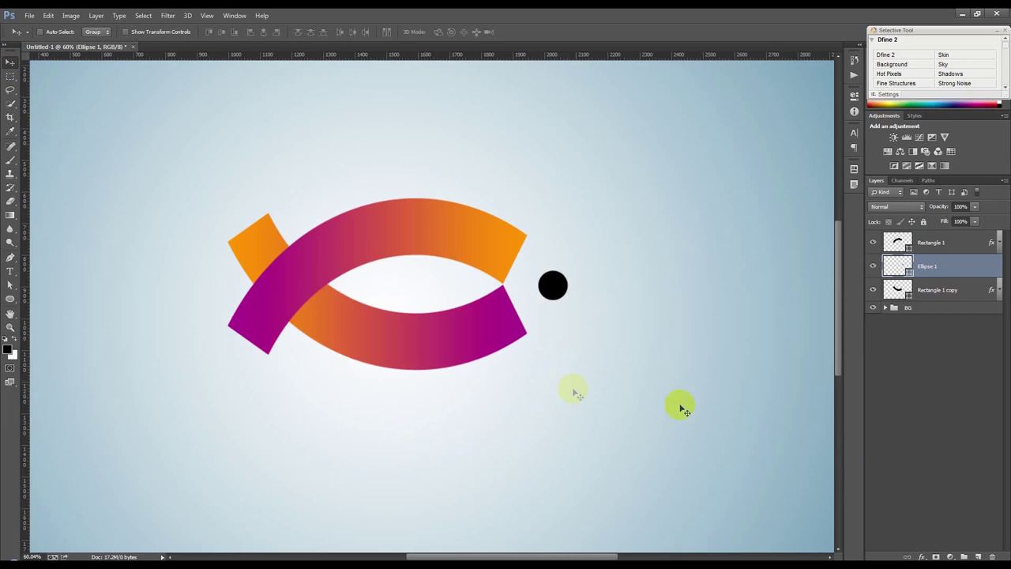
Add a new empty layer and trace a triangular path below the fish
click(977, 556)
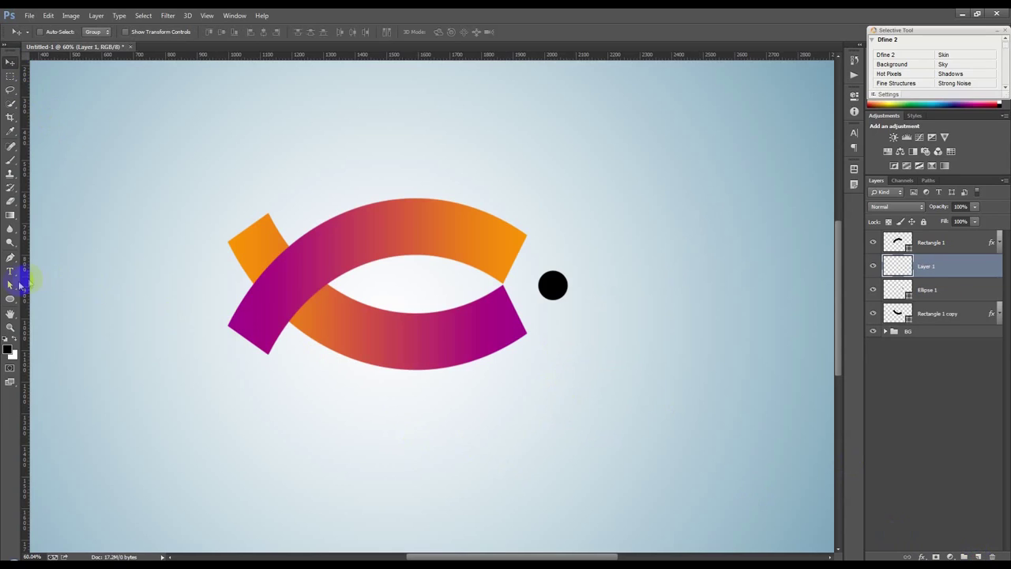
click(10, 259)
click(366, 432)
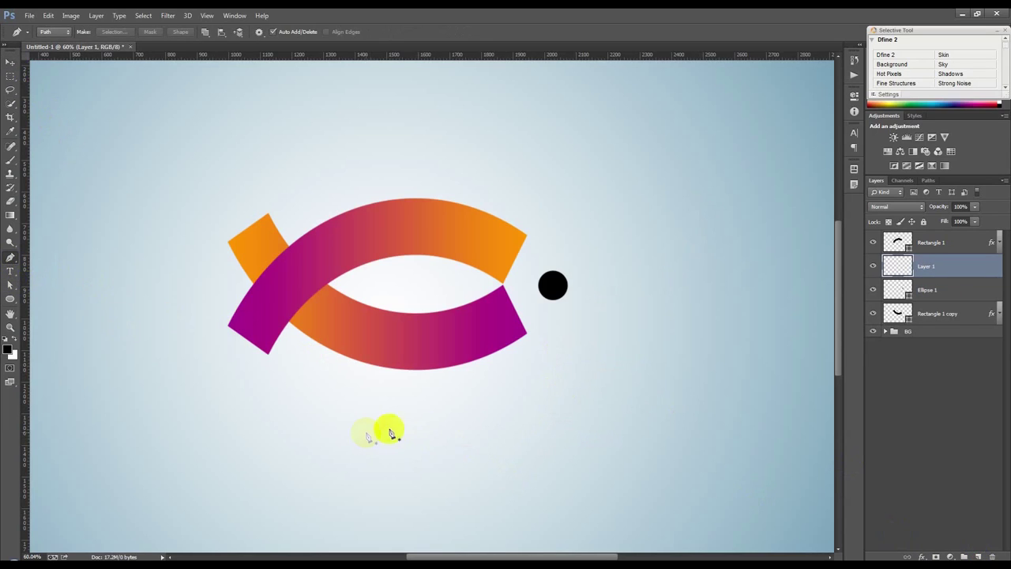
click(448, 443)
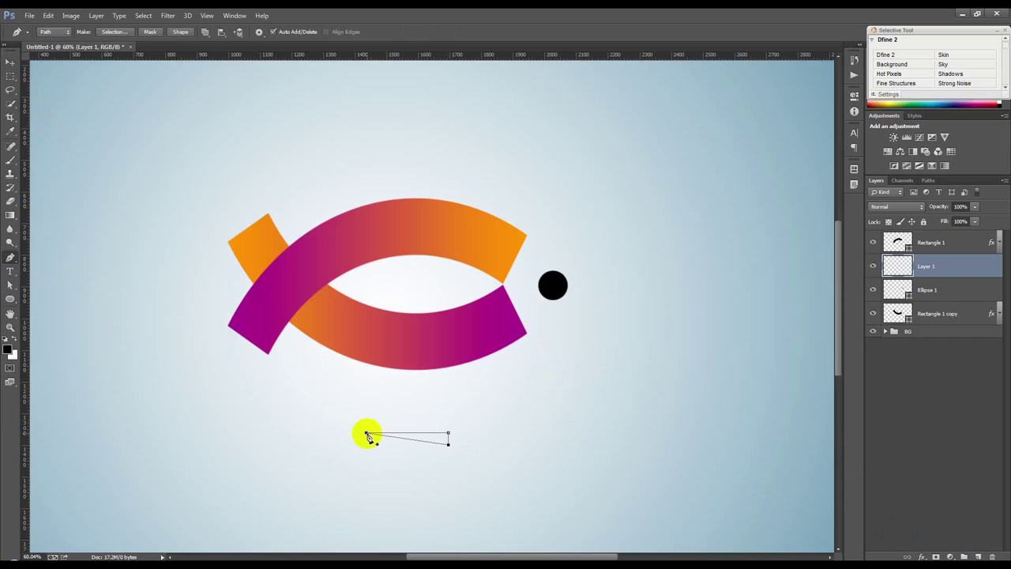
click(365, 433)
Draw a thin black triangular spike in Shape mode and move it beside the eye dot
click(57, 33)
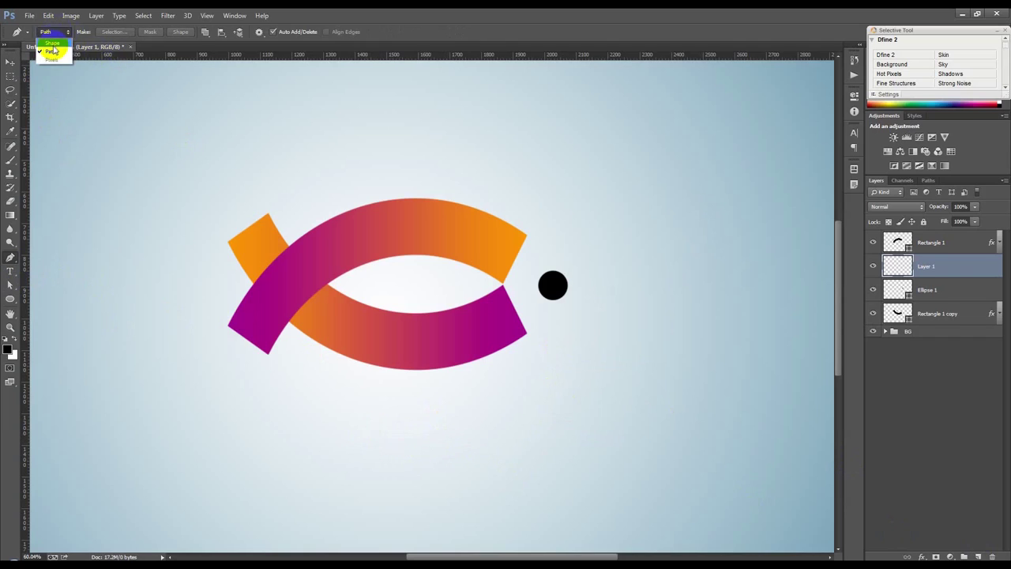
click(385, 425)
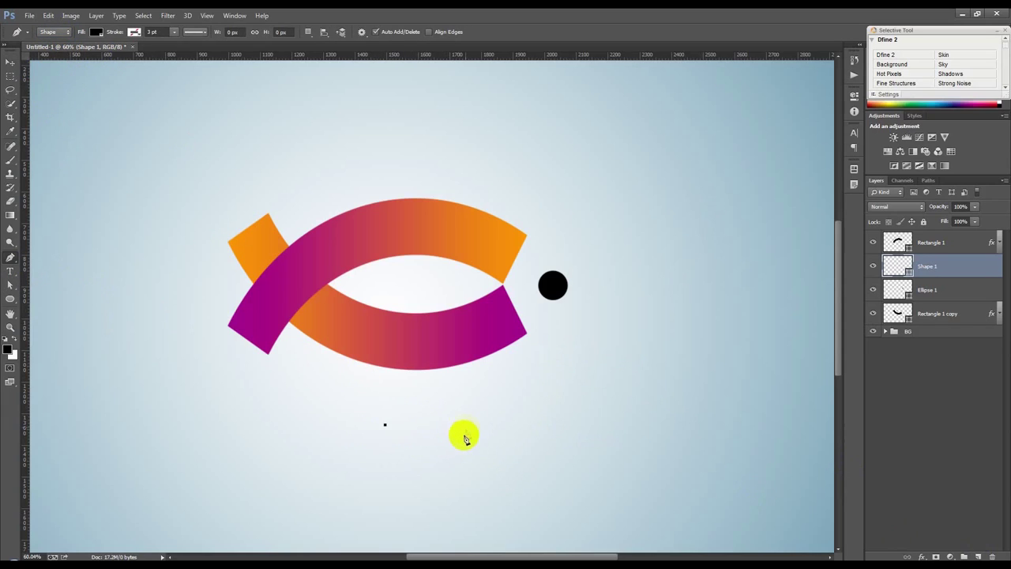
click(466, 436)
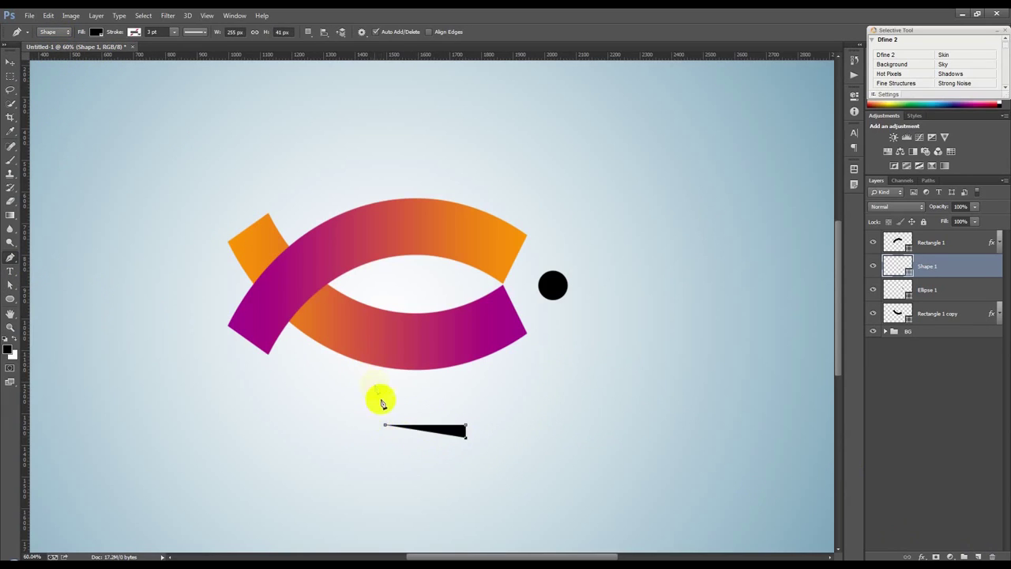
click(386, 427)
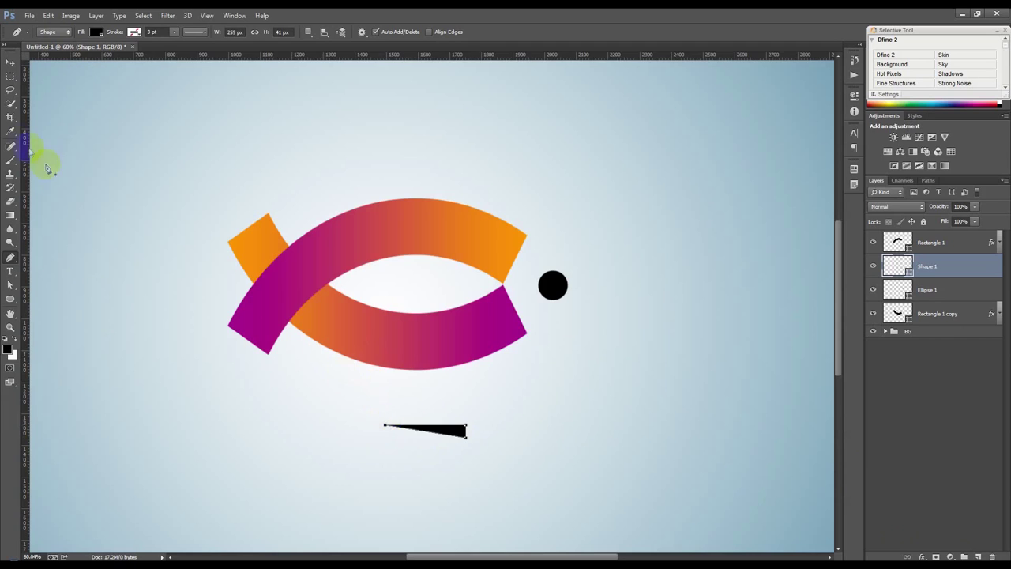
click(10, 63)
drag(473, 411, 632, 259)
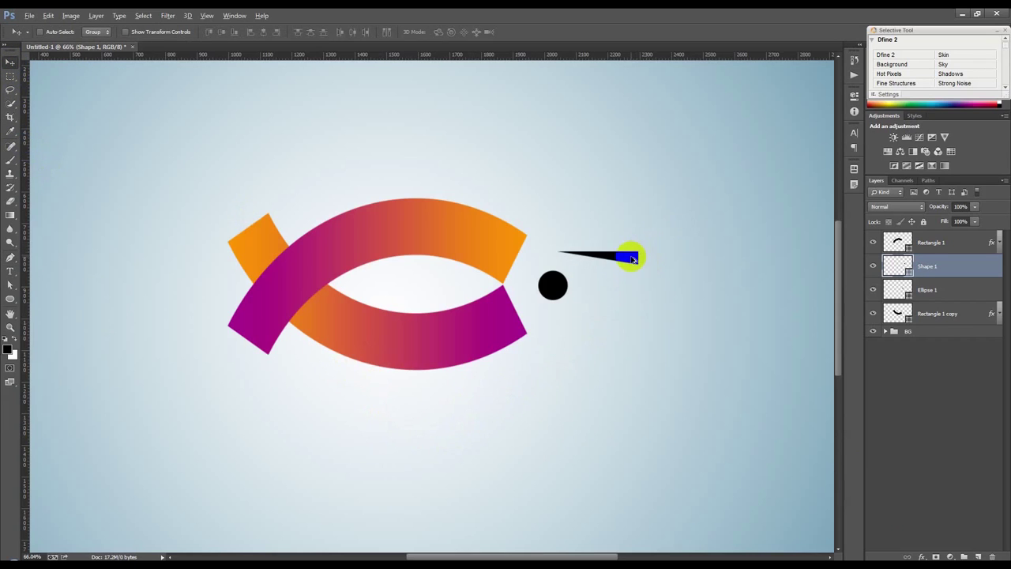
Flip the spike horizontally, tilt it about 40° beside the eye, and duplicate it
scroll(633, 259, up, 2)
key(ctrl+t)
right_click(627, 270)
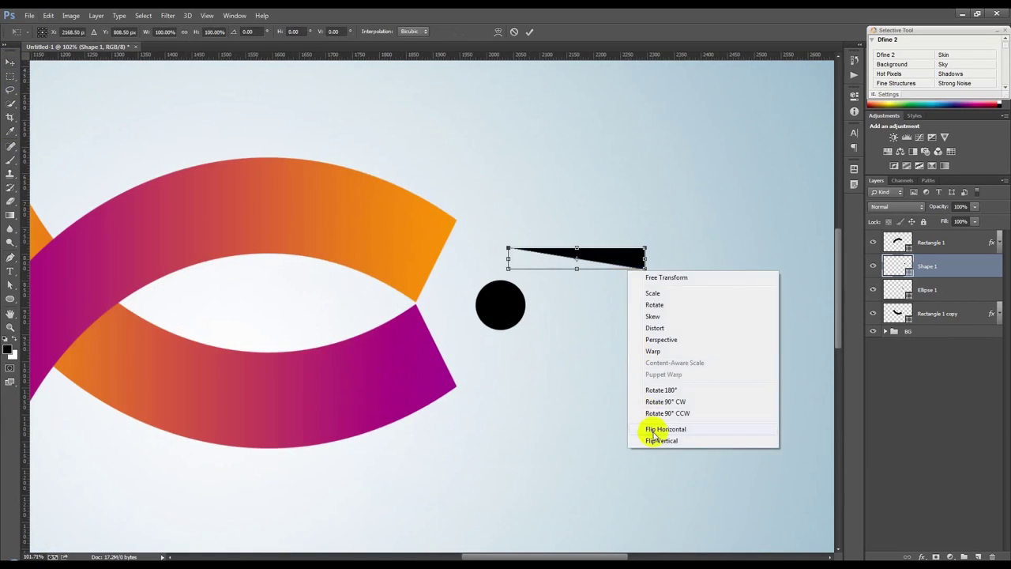
click(653, 429)
mouse_move(677, 327)
mouse_down()
mouse_move(660, 409)
mouse_move(650, 413)
mouse_up()
drag(610, 292, 597, 326)
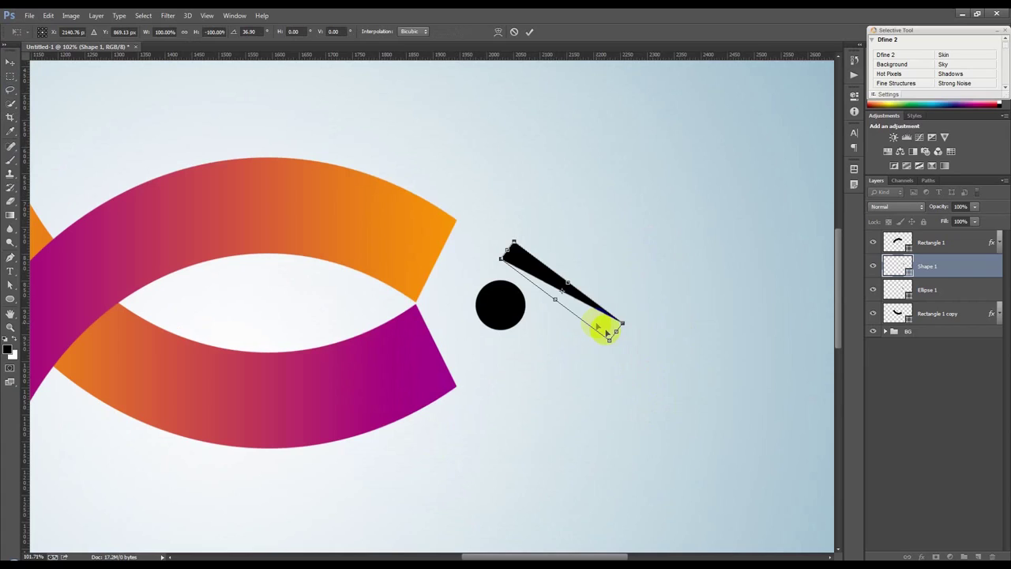
drag(655, 386, 659, 389)
drag(600, 330, 592, 327)
click(529, 31)
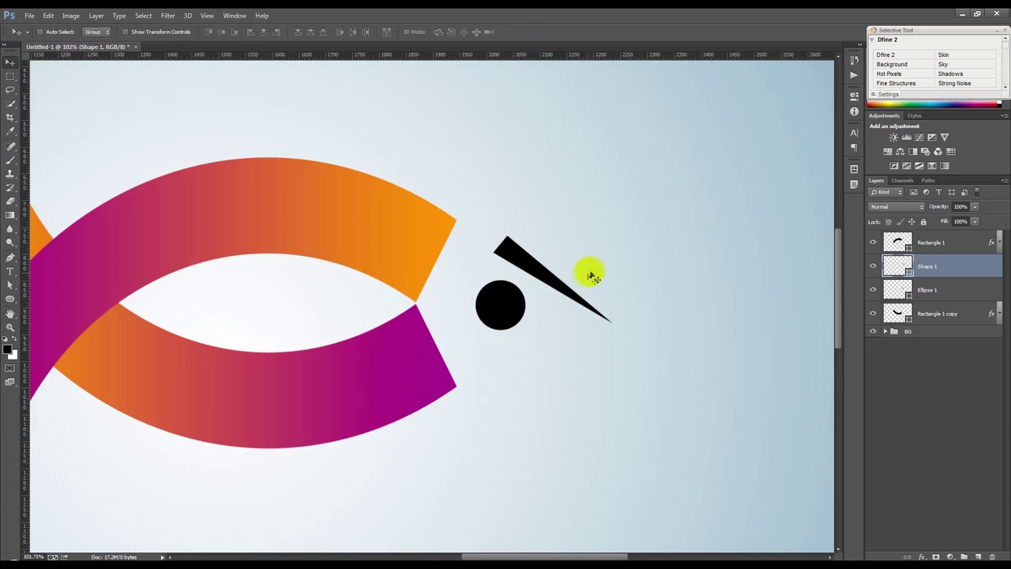
key(ctrl+j)
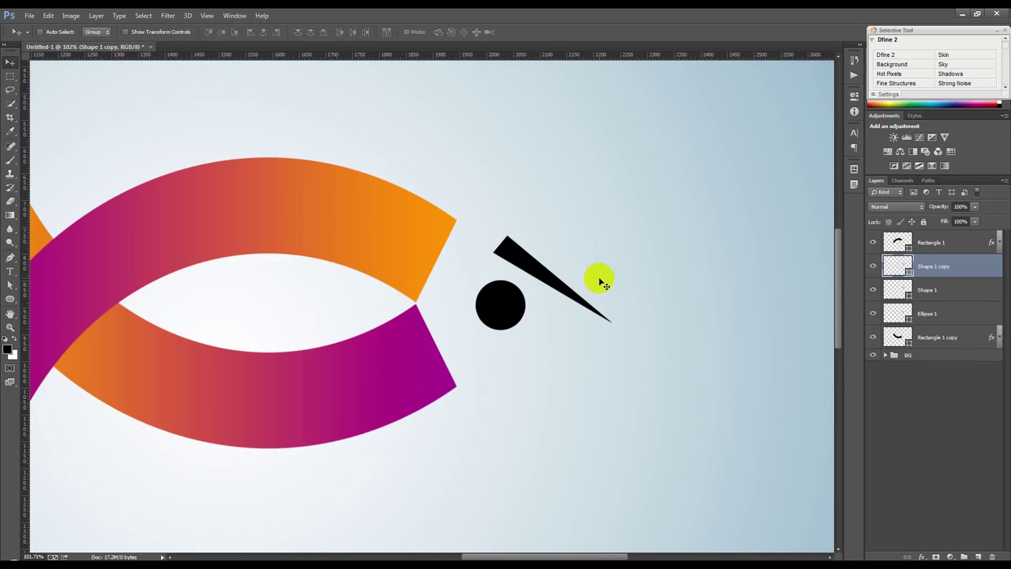
Flip the copied spike vertically and move it below the eye to form a beak
key(ctrl+t)
right_click(601, 289)
click(621, 454)
drag(571, 324, 569, 377)
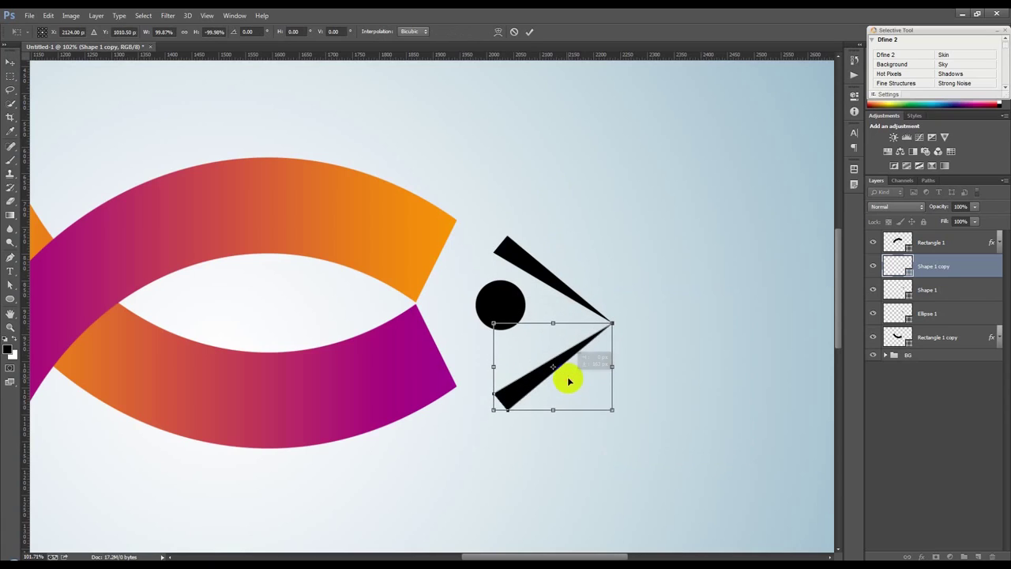
click(529, 31)
Select both spikes and scale them down together
shift+click(948, 290)
drag(719, 287, 717, 277)
key(ctrl+t)
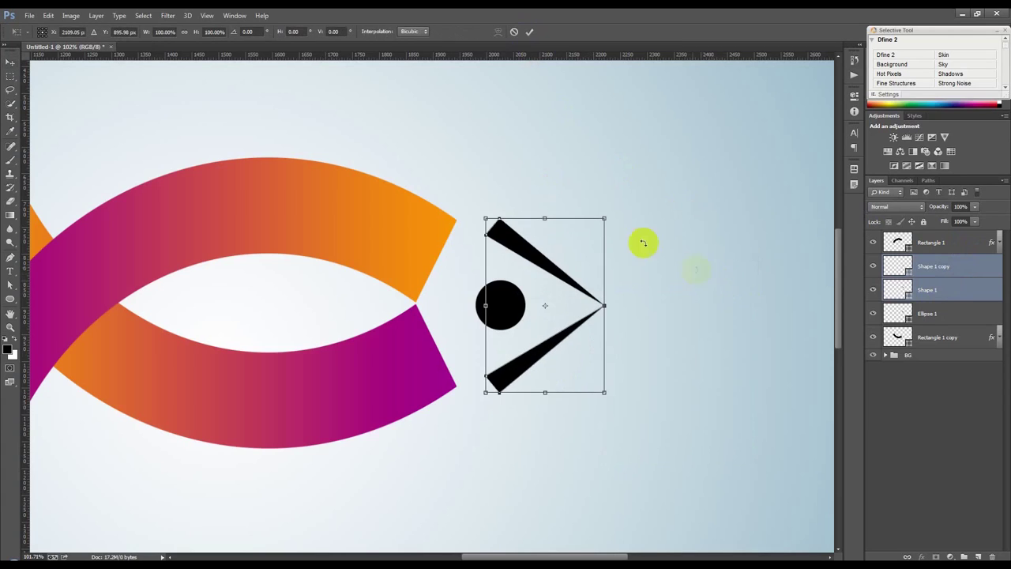
drag(605, 217, 573, 240)
click(530, 31)
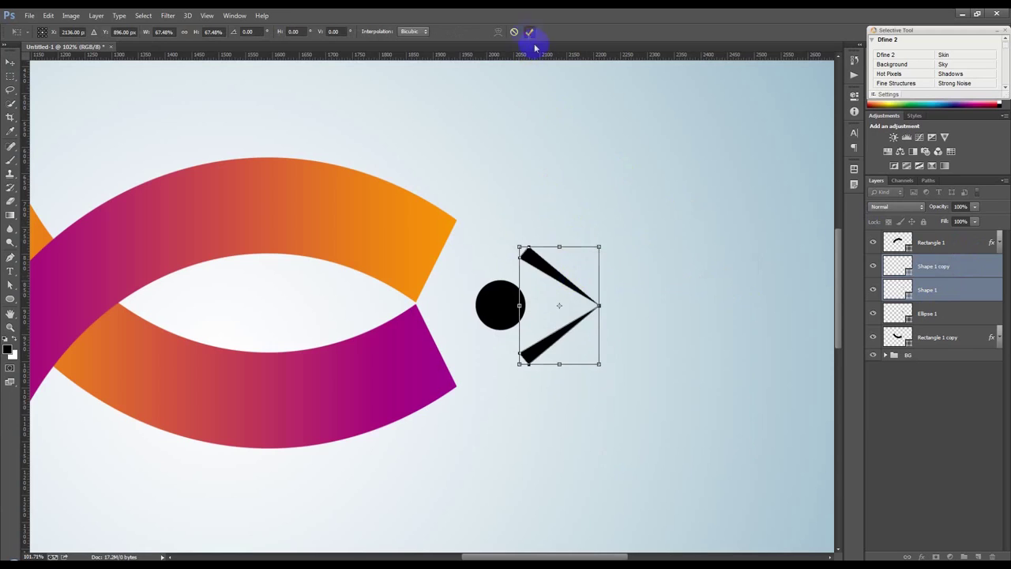
Shift the eye dot and both spikes left toward the fish body
scroll(576, 266, down, 2)
scroll(592, 283, down, 2)
scroll(542, 307, up, 2)
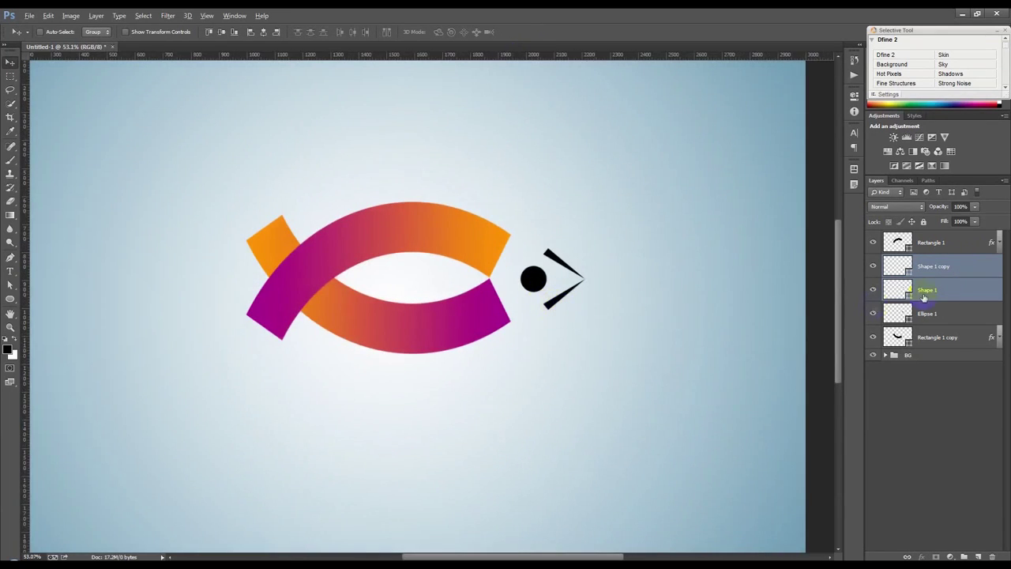
shift+click(926, 313)
drag(704, 311, 682, 317)
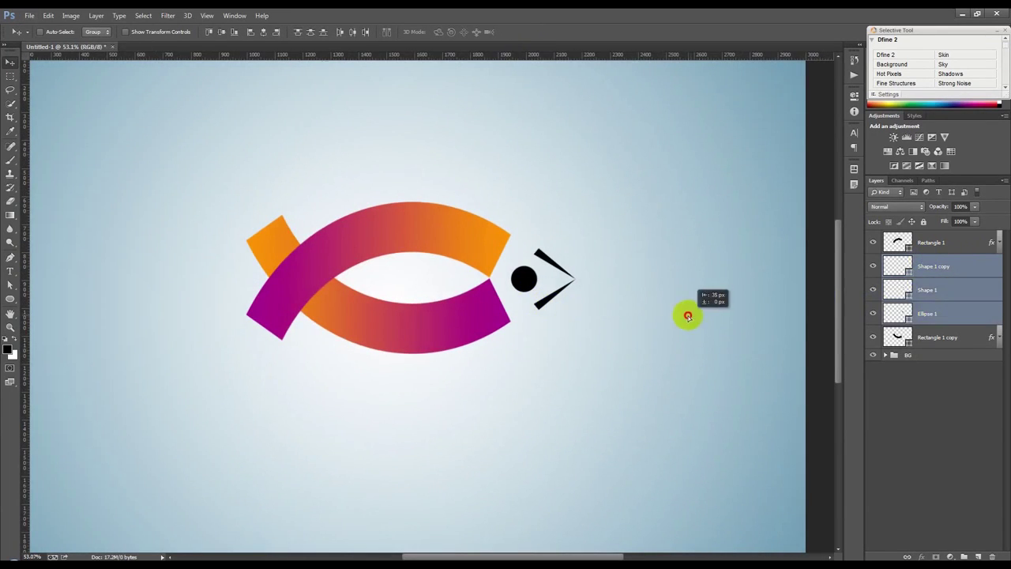
scroll(542, 277, up, 3)
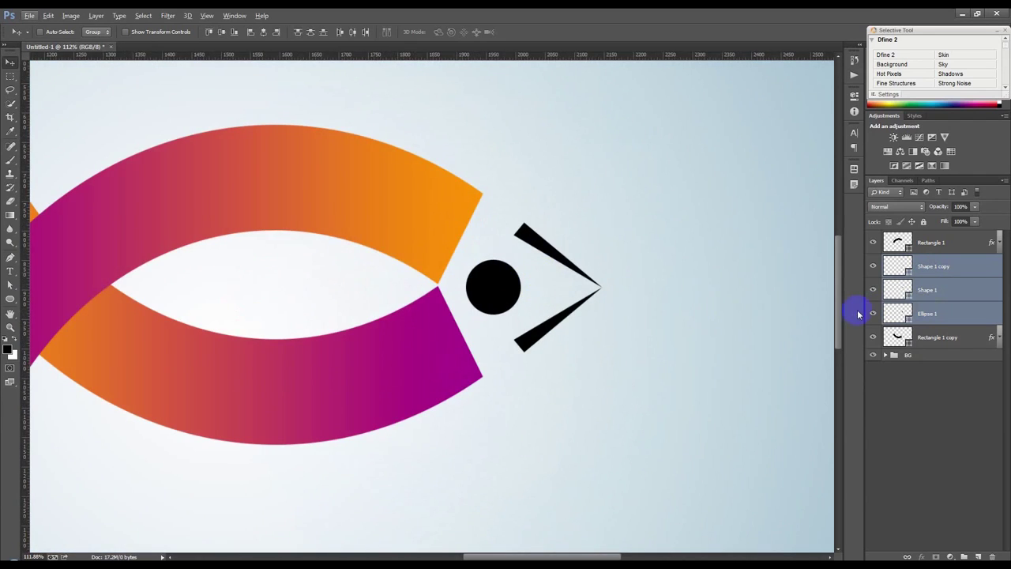
click(948, 266)
Paste the fish's gradient style onto Shape 1 copy and set its angle to 90°
right_click(983, 263)
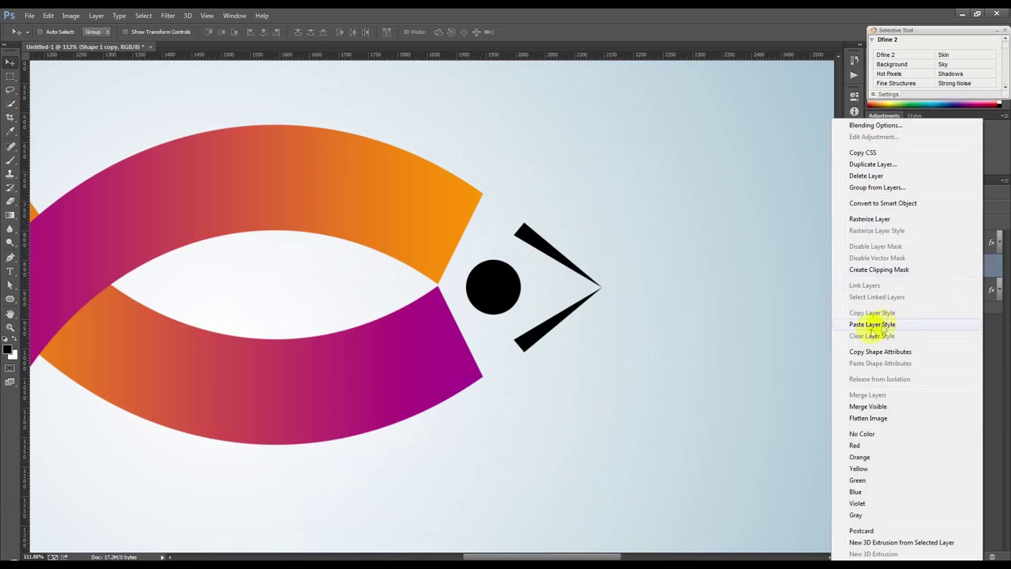
click(871, 324)
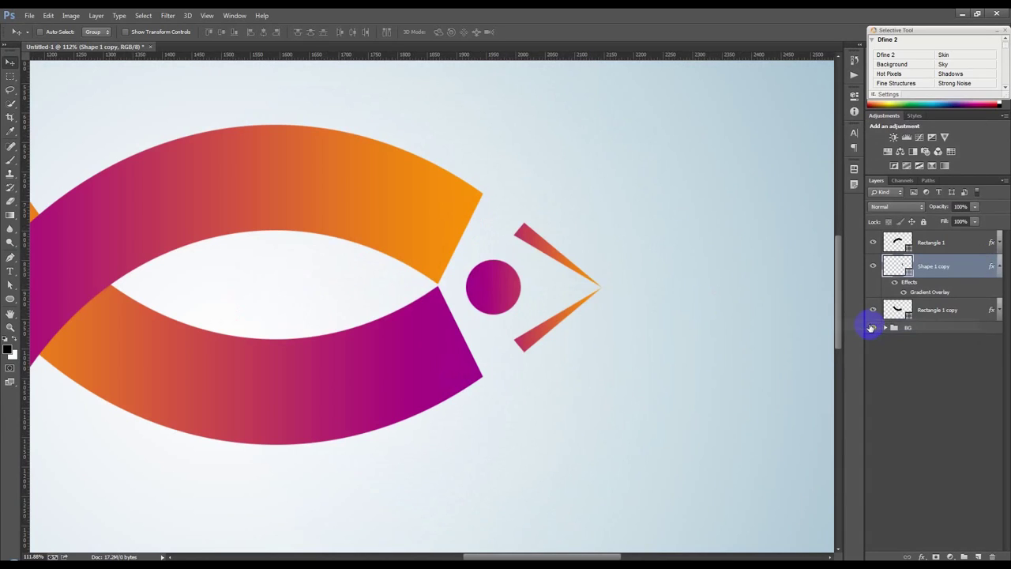
double_click(990, 268)
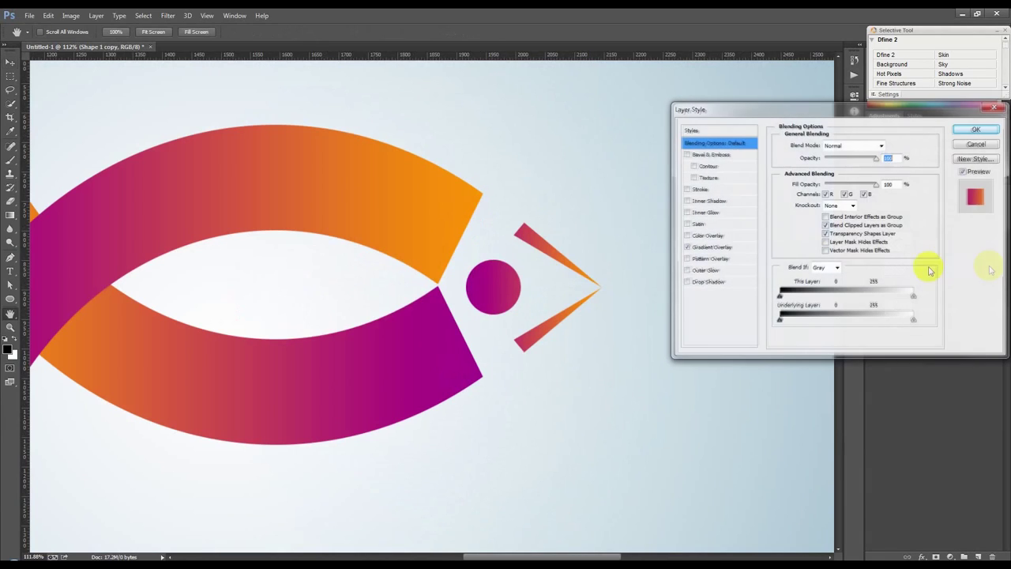
click(711, 247)
drag(829, 203, 830, 210)
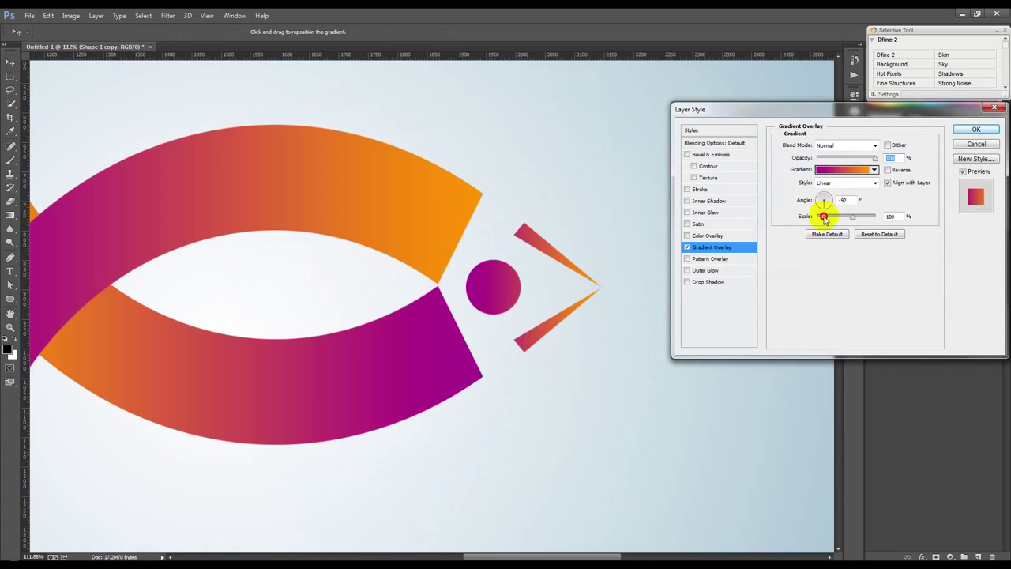
drag(825, 220, 826, 225)
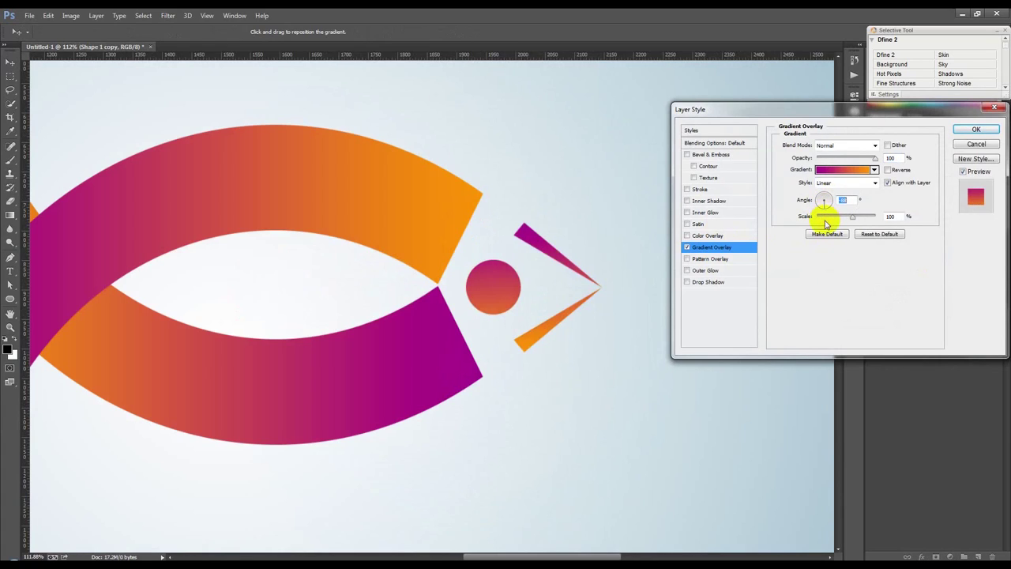
click(976, 128)
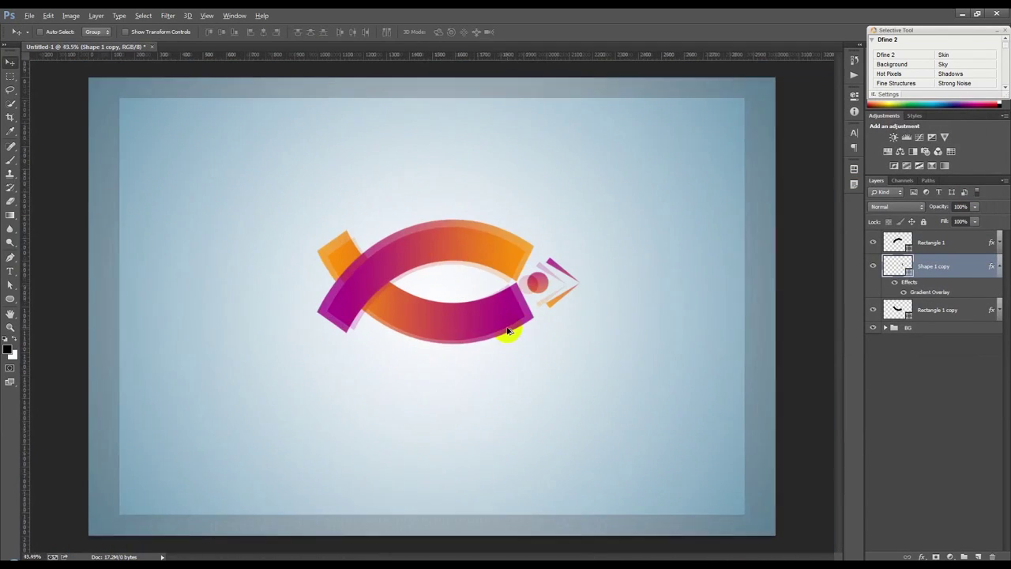
scroll(517, 339, up, 1)
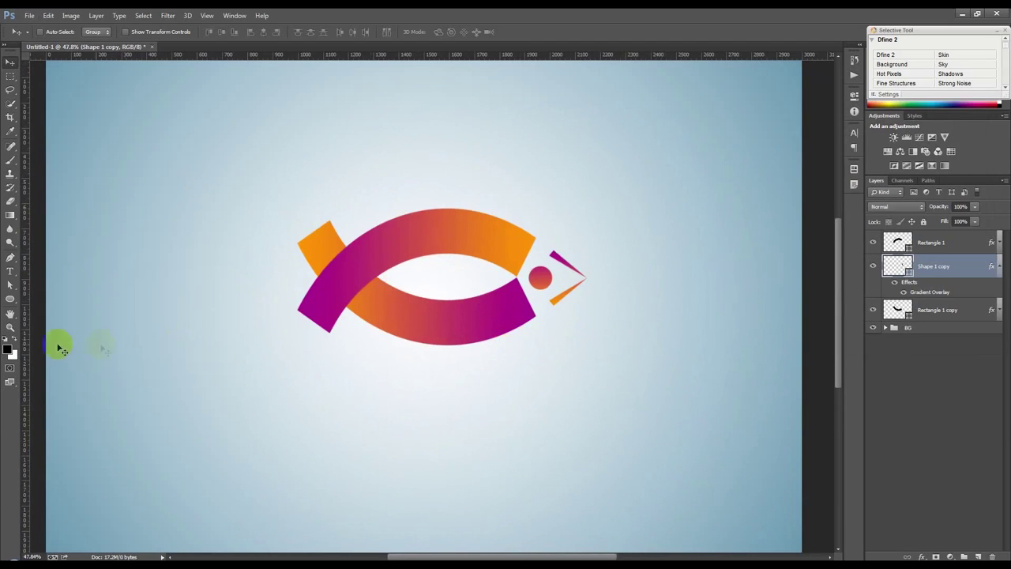
Start a text entry below the fish, then abandon it and collapse the effects list
click(10, 272)
click(458, 413)
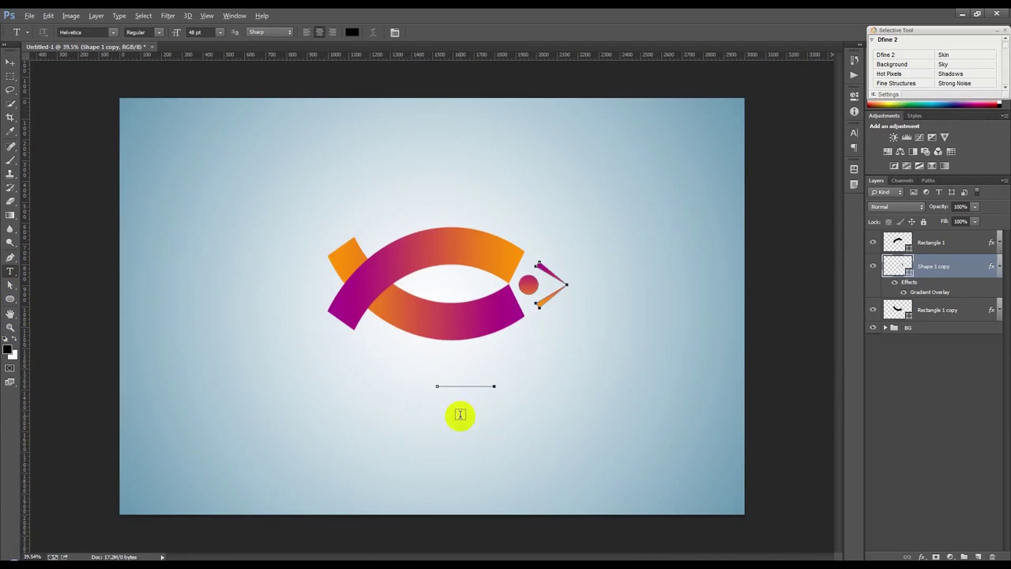
click(999, 268)
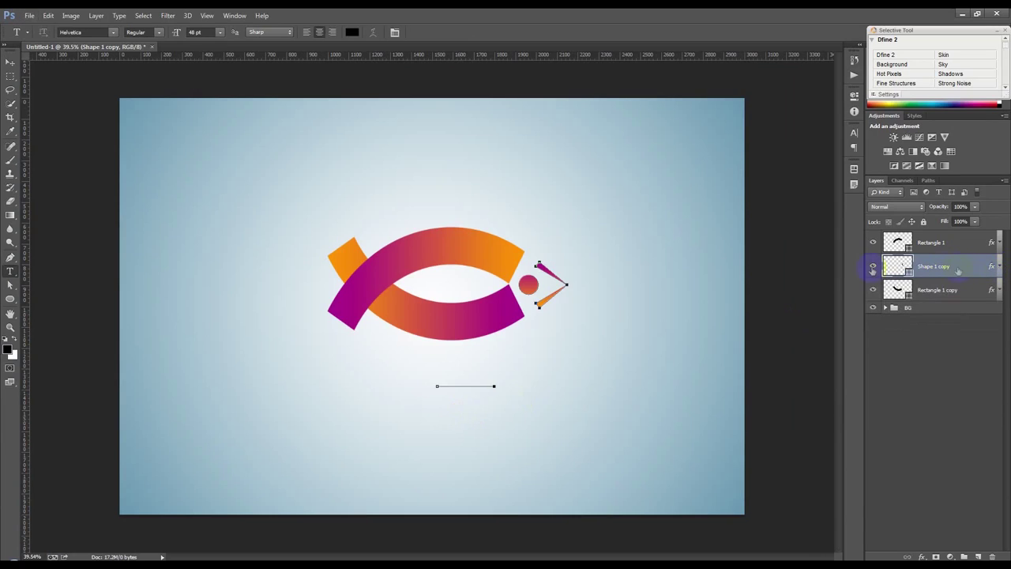
click(10, 65)
Group the three fish layers into a folder named Icon and nudge it up-left
click(936, 241)
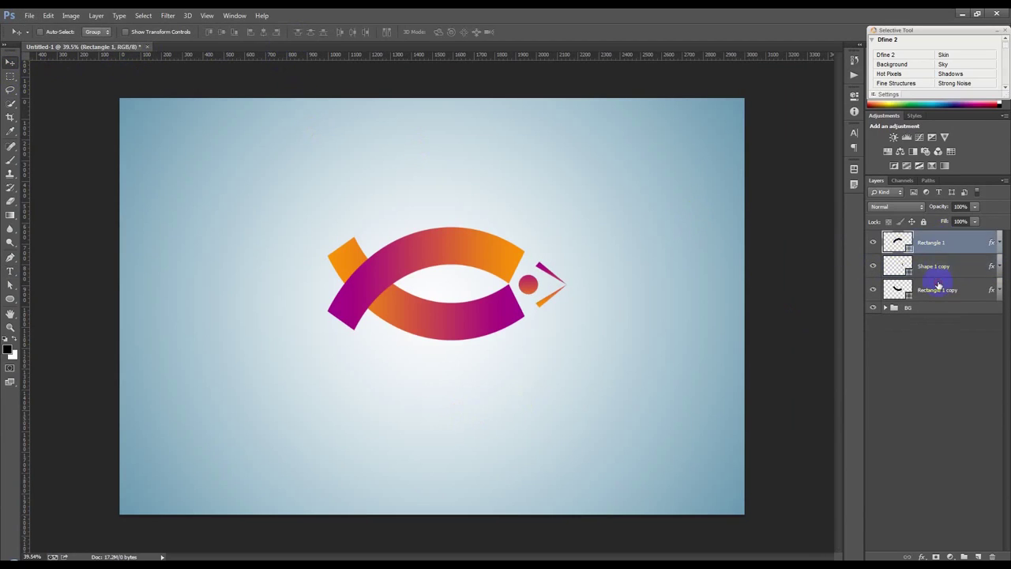
shift+click(938, 286)
right_click(939, 286)
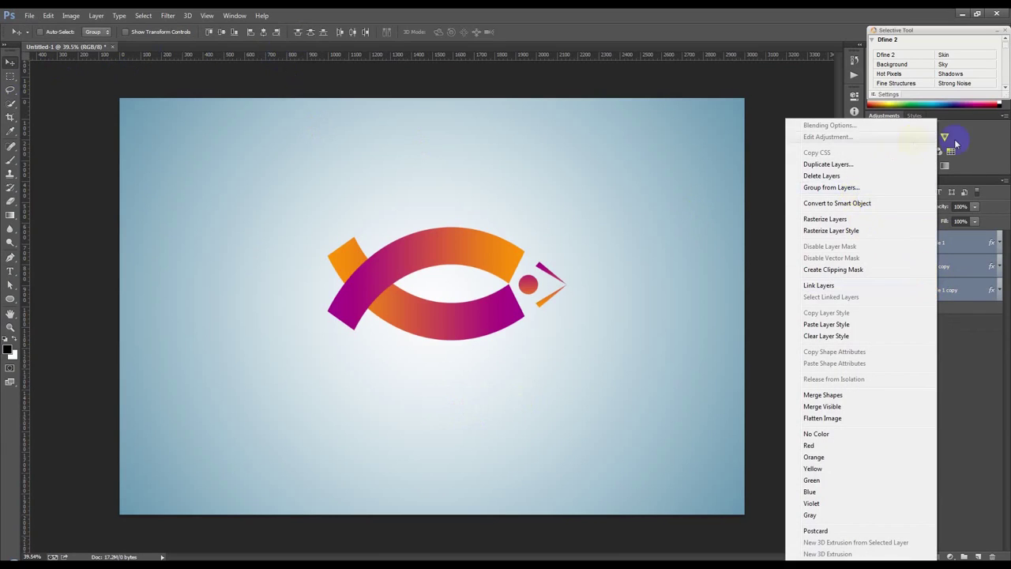
click(971, 144)
key(ctrl+g)
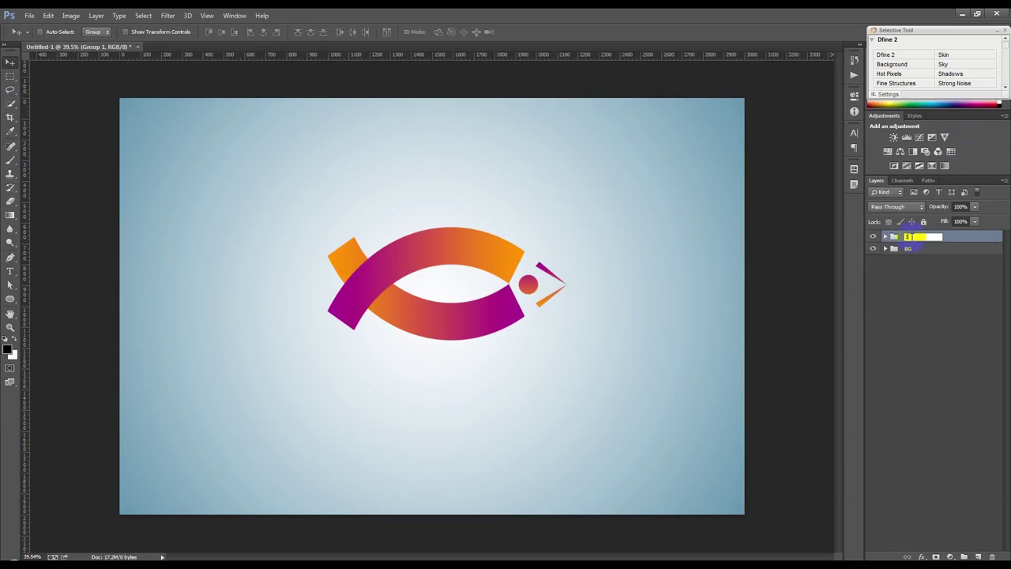
text(Icon)
click(639, 313)
drag(602, 339, 578, 317)
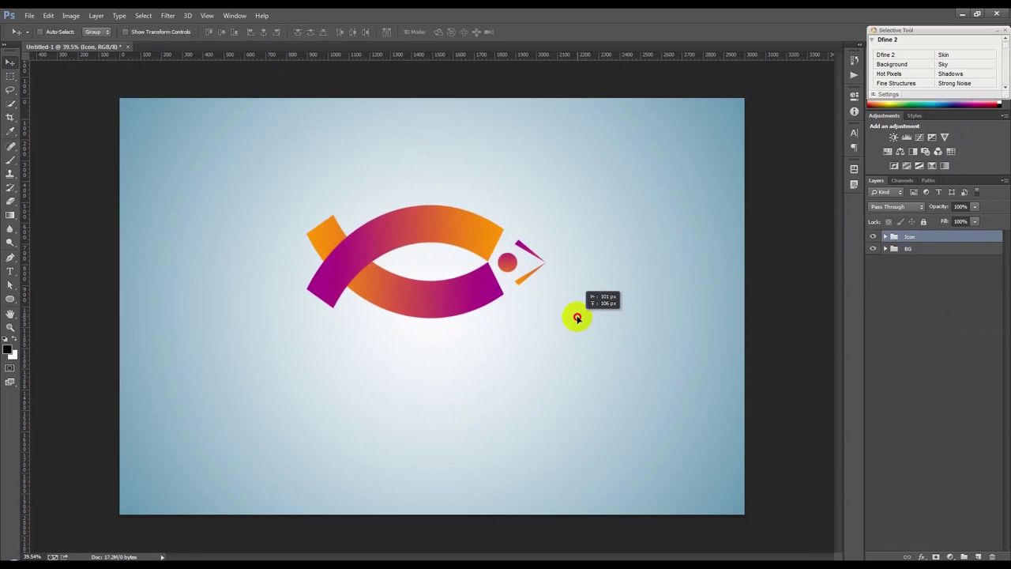
scroll(578, 319, up, 2)
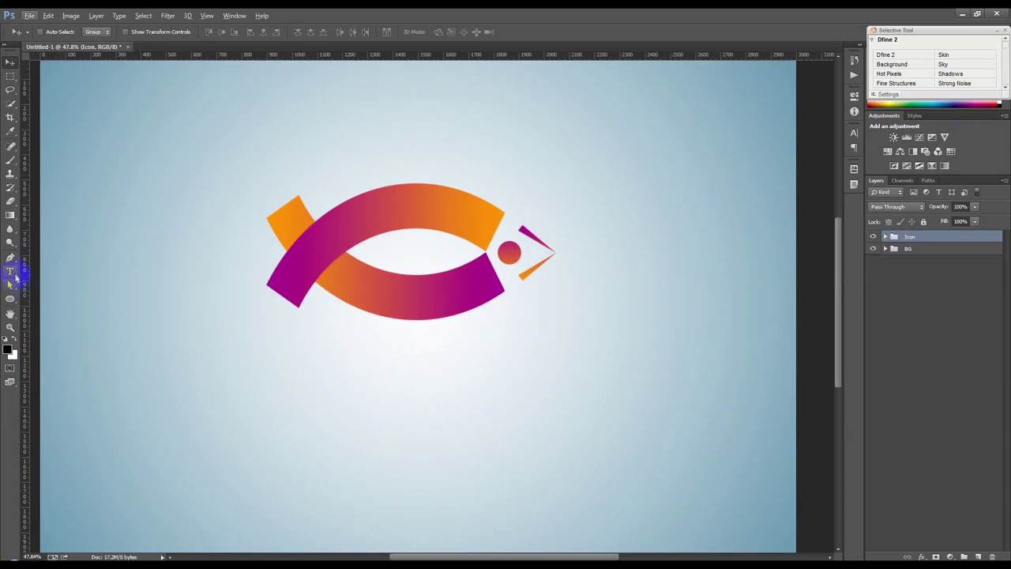
Type the wordmark 'FishFry' below the fish
click(15, 276)
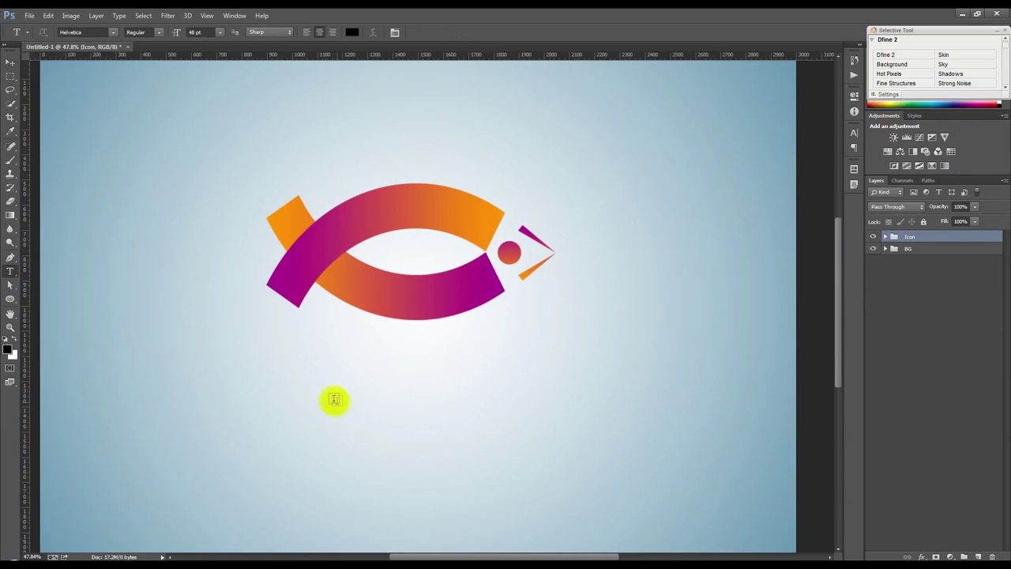
click(334, 399)
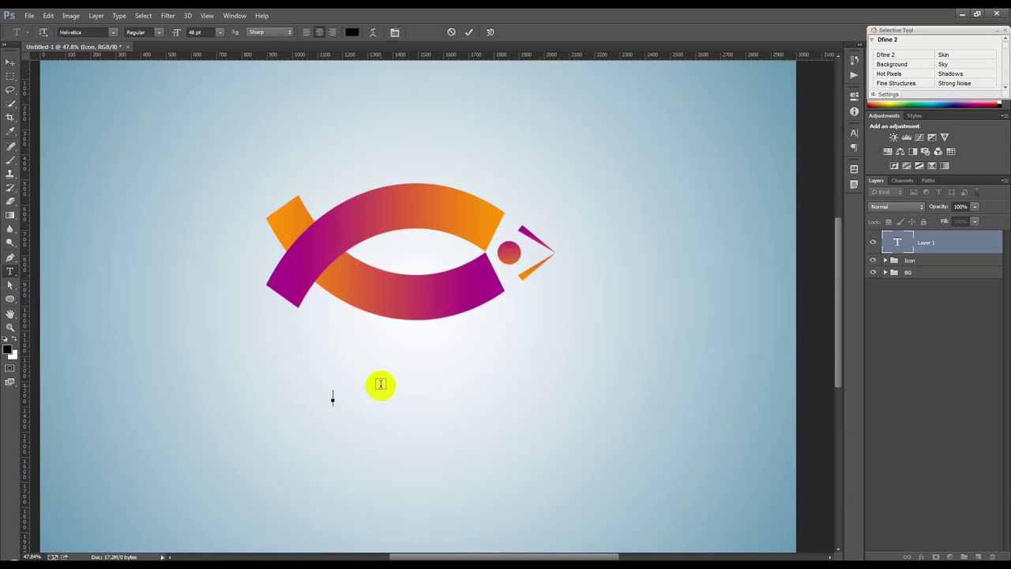
text(Fish)
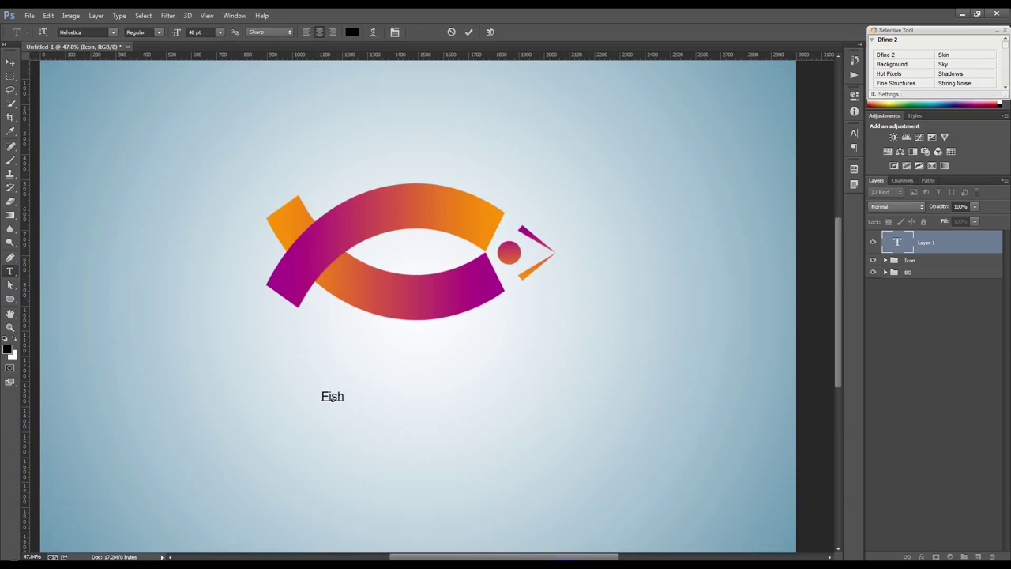
drag(406, 417, 490, 383)
text(Fry)
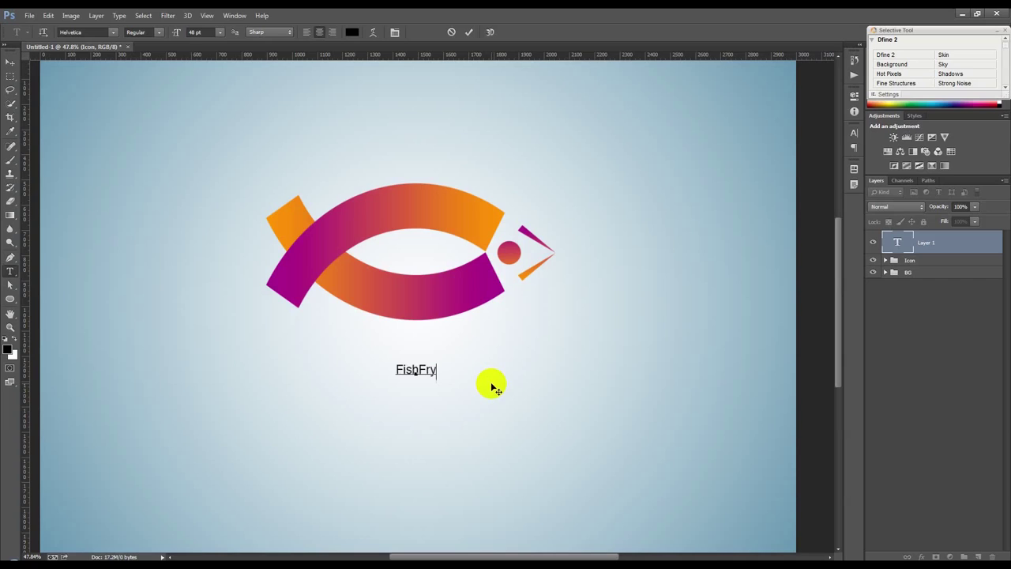
Set the letters 'Fry' to Bold
drag(436, 368, 418, 370)
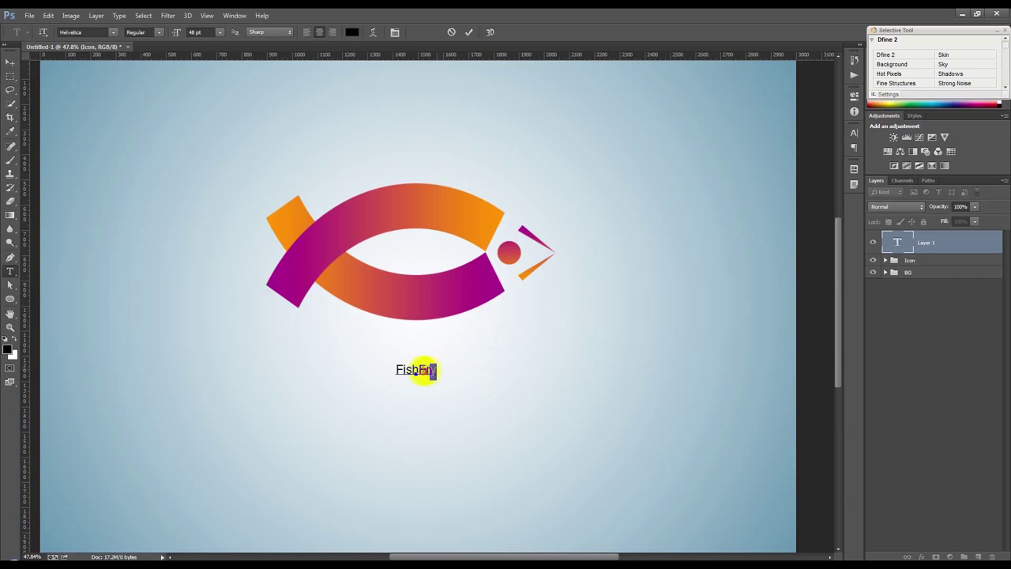
click(158, 33)
click(160, 76)
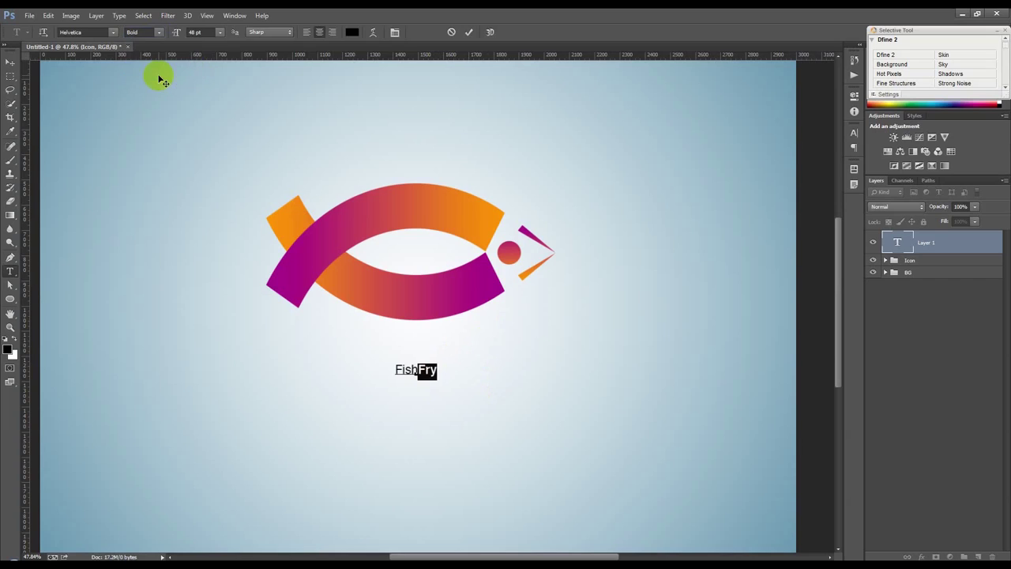
click(10, 62)
Scale the FishFry wordmark up to a prominent size
key(ctrl+t)
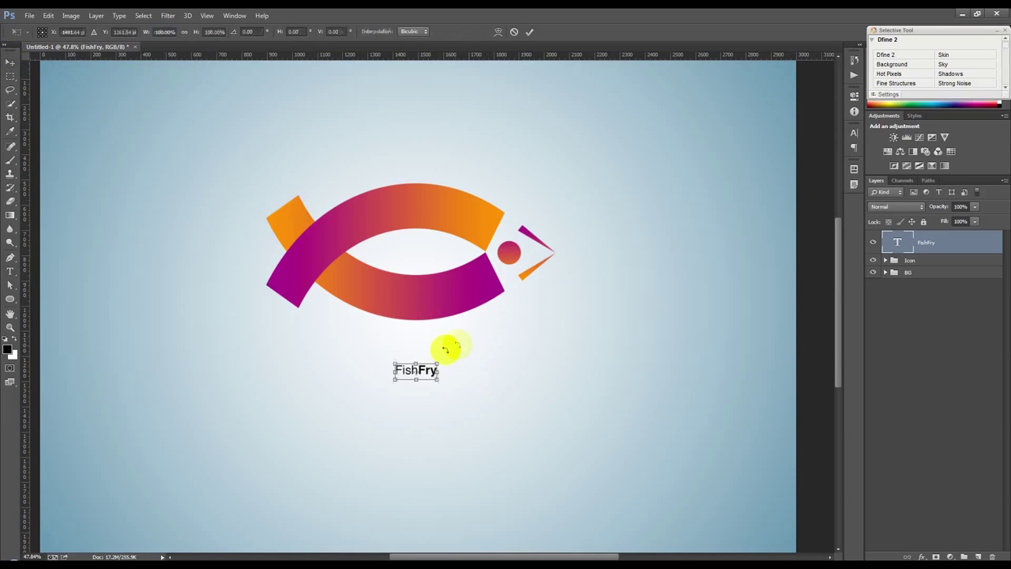
mouse_move(437, 378)
mouse_down()
mouse_move(491, 388)
mouse_move(460, 365)
mouse_up()
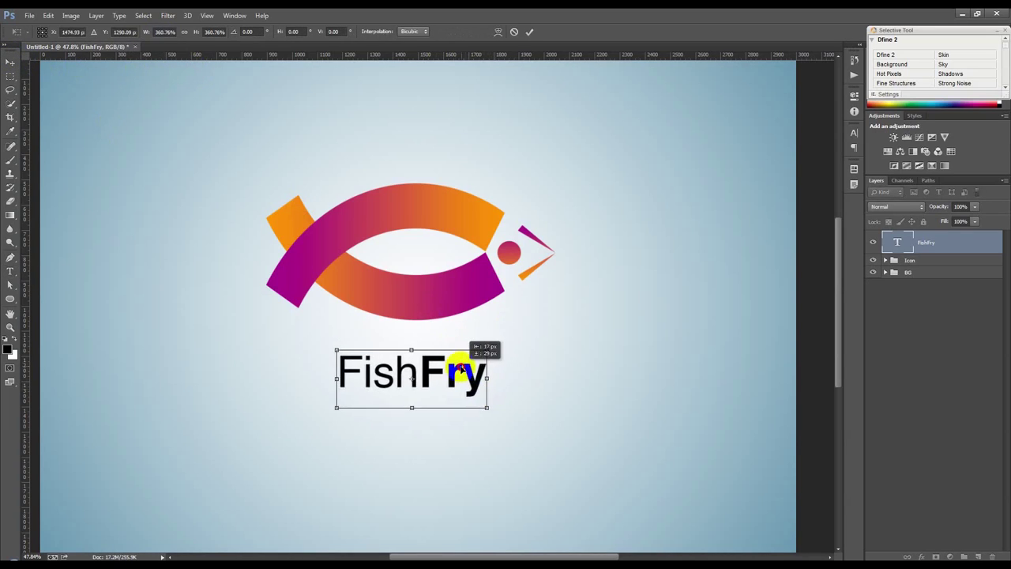
click(530, 32)
key(ctrl+minus)
scroll(451, 343, up, 3)
Duplicate the wordmark below it, retyped as 'HAVE A NICE TRIP' at 36 pt
drag(451, 361, 460, 412)
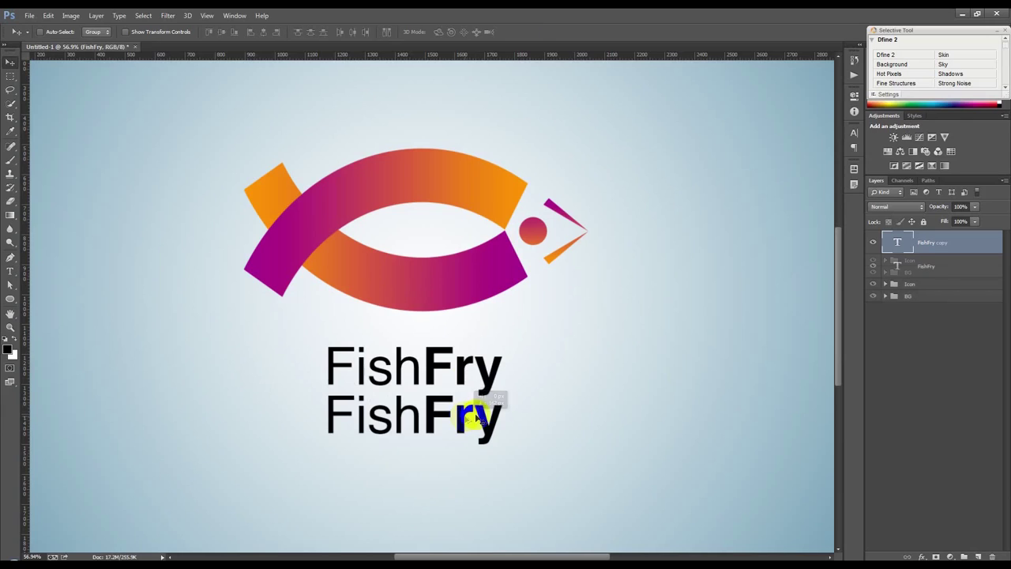
double_click(897, 245)
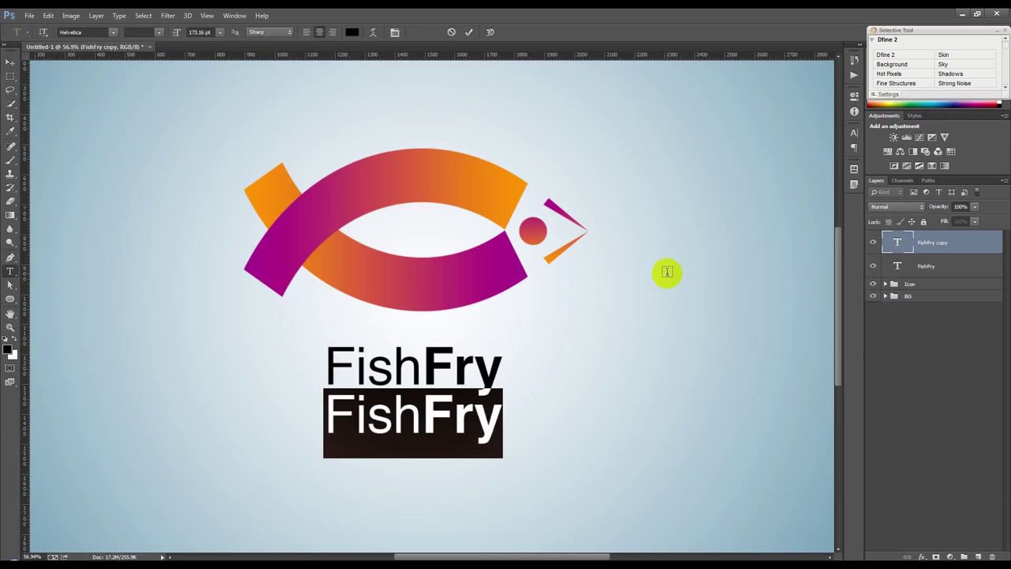
text(HAVE A )
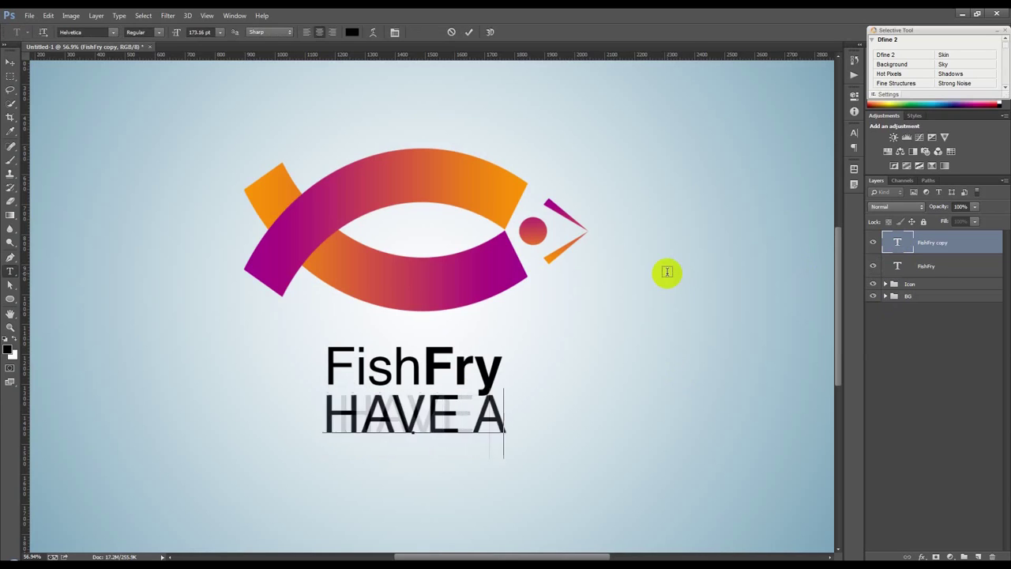
text(NICE TRIP)
key(ctrl+a)
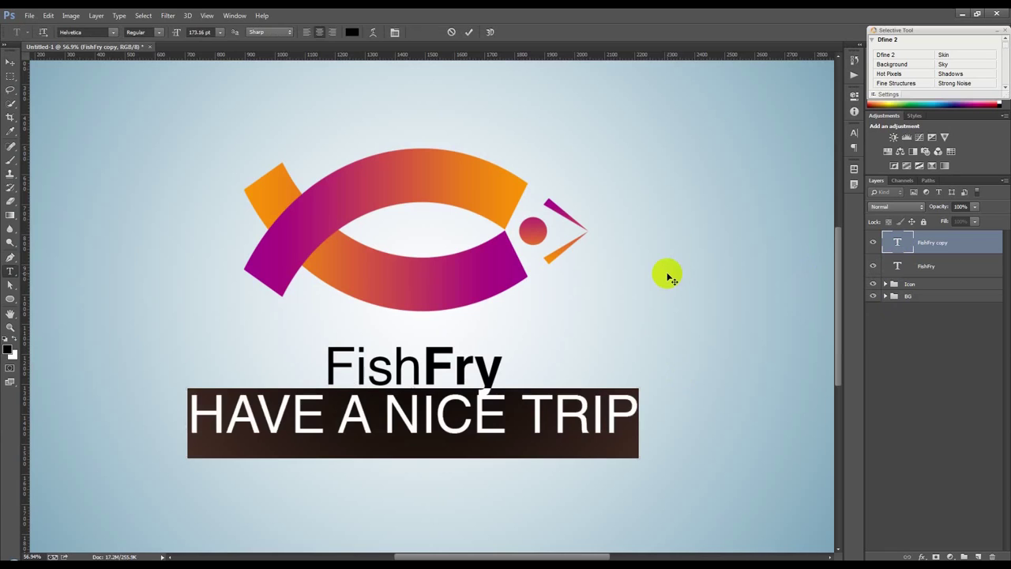
drag(176, 31, 201, 54)
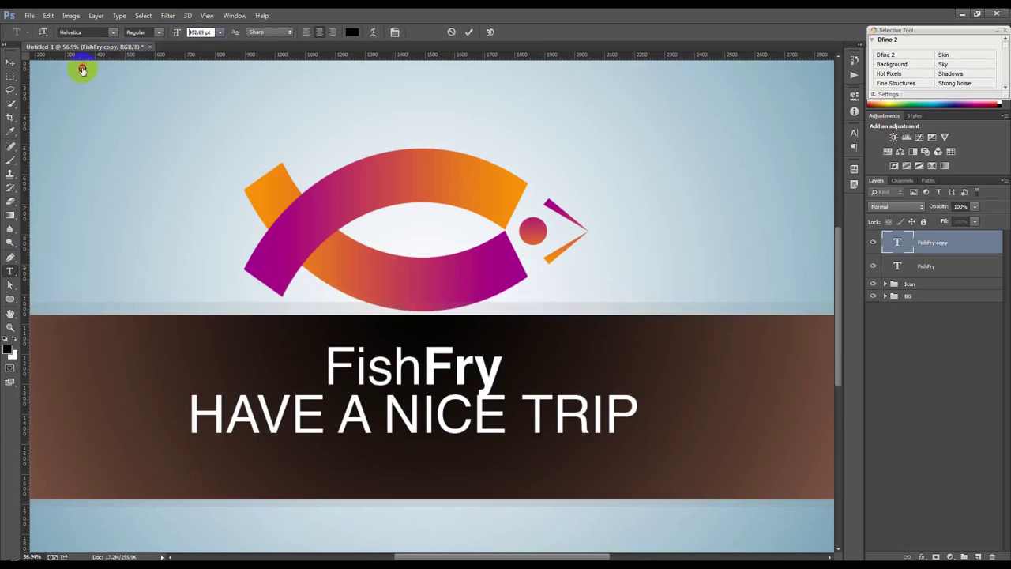
click(220, 32)
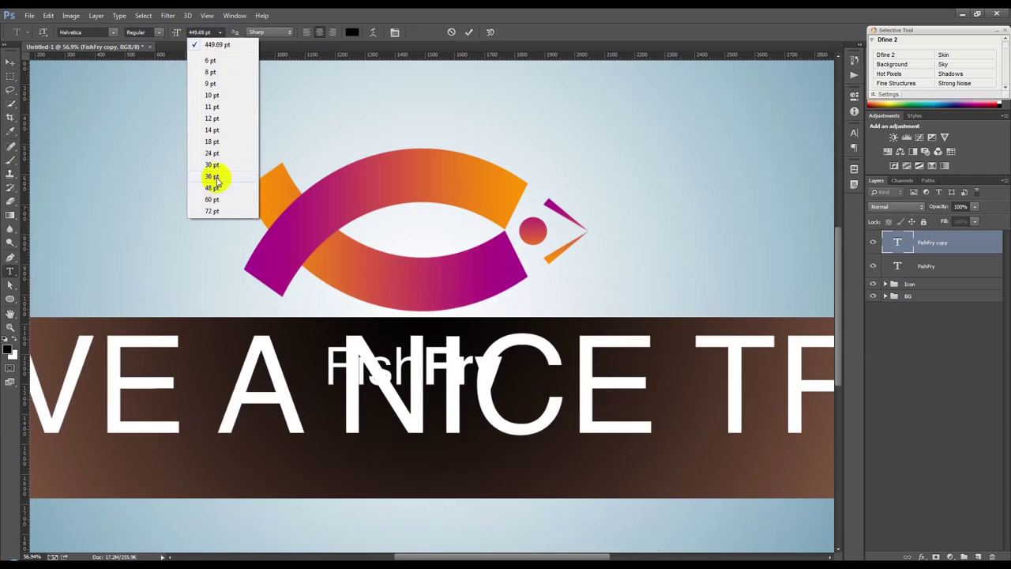
click(225, 181)
drag(225, 181, 313, 160)
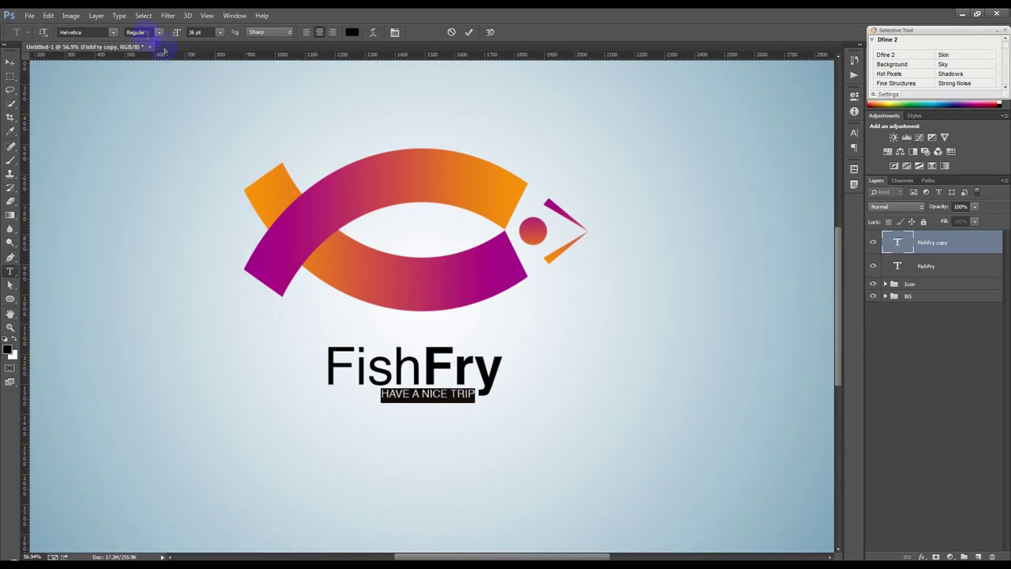
Switch the tagline to a serif font and centre it under FishFry
click(87, 32)
key(Down)
key(Down)
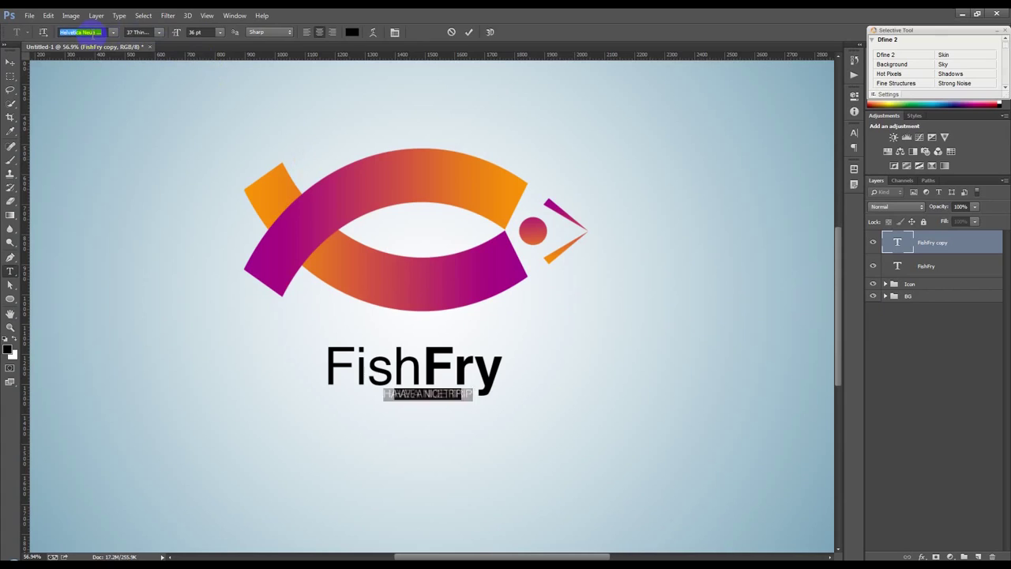
key(Down)
key(Down)
key(Down)
key(Down)
key(Down)
key(Down)
key(Down)
key(Down)
key(Down)
key(Down)
key(Down)
key(Down)
click(470, 31)
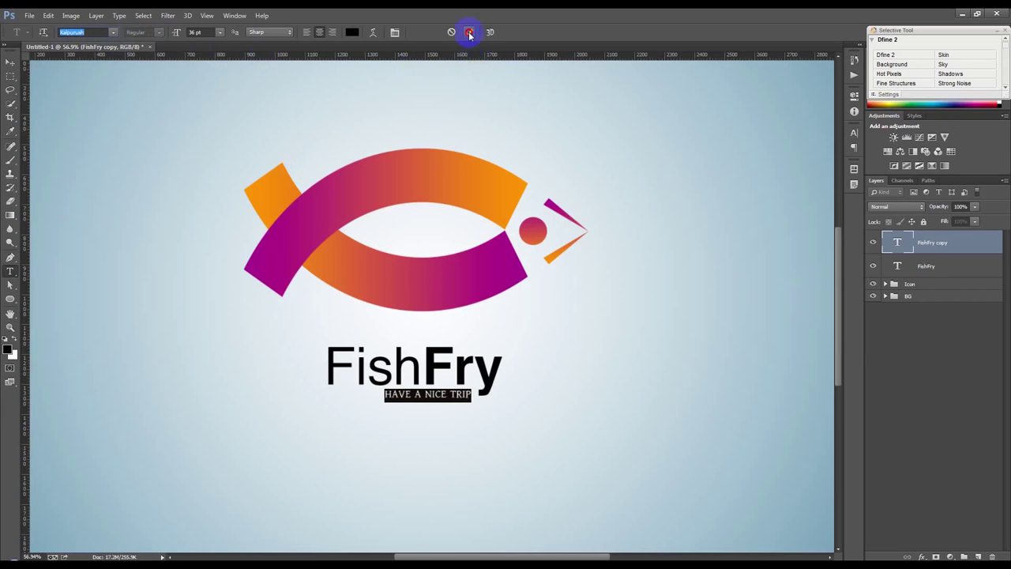
key(v)
scroll(445, 427, up, 1)
scroll(445, 428, up, 2)
drag(474, 398, 486, 394)
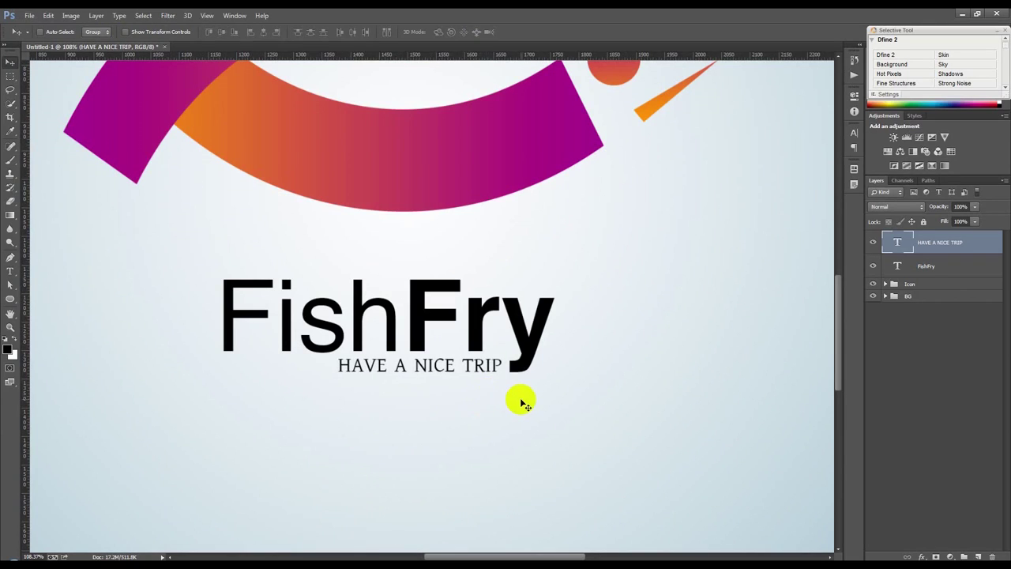
Nudge the tagline slightly right and down, then fit the whole canvas in view
key(Right)
key(Right)
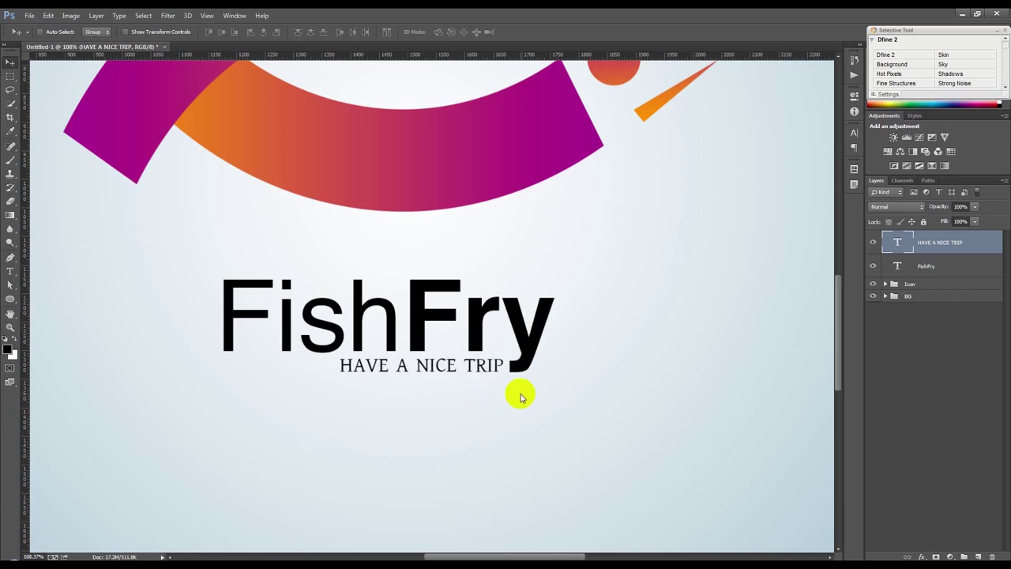
key(alt+f)
key(Escape)
key(Down)
key(ctrl+0)
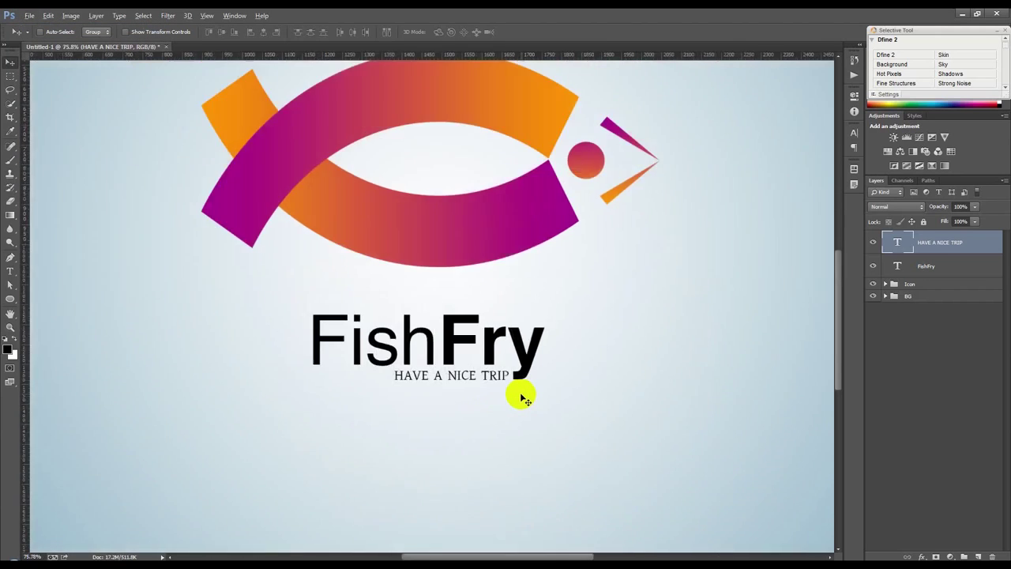
Group the wordmark and tagline as TEXT and place it below the Icon group
shift+click(929, 267)
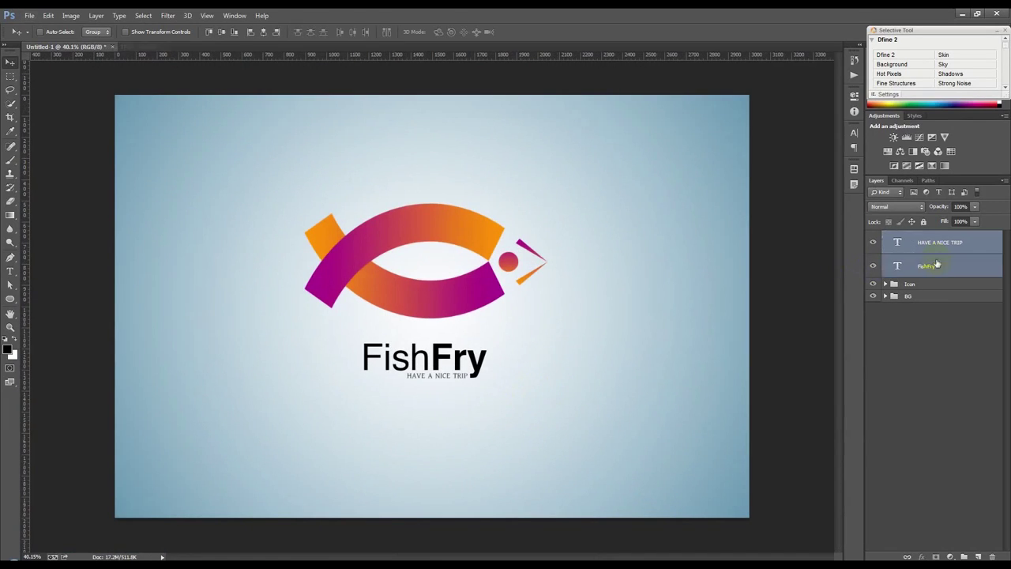
key(ctrl+g)
double_click(920, 237)
text(TEXT)
key(Return)
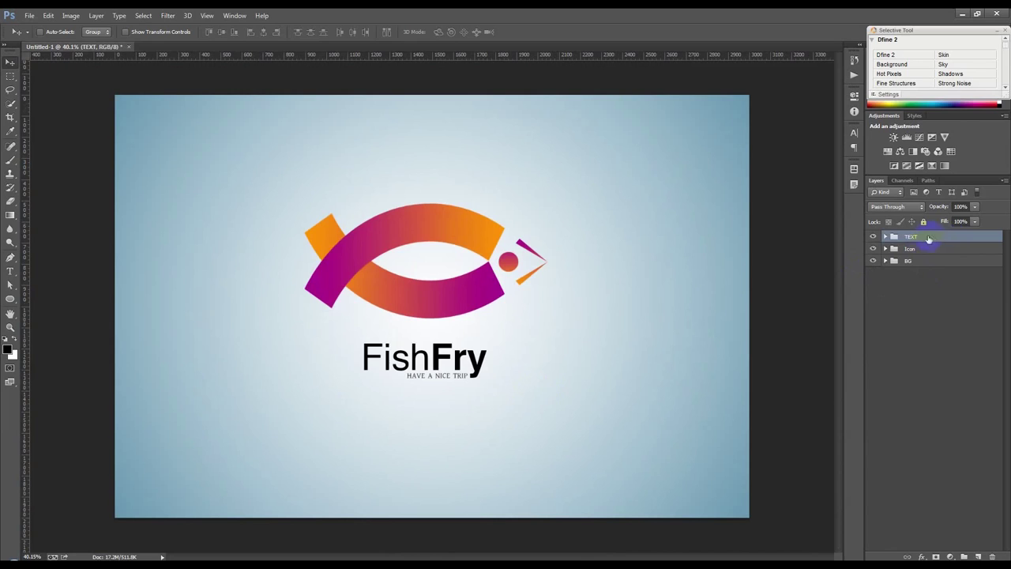
drag(916, 237, 919, 257)
Shift the logo down a bit and enlarge the TEXT group slightly
drag(458, 320, 462, 346)
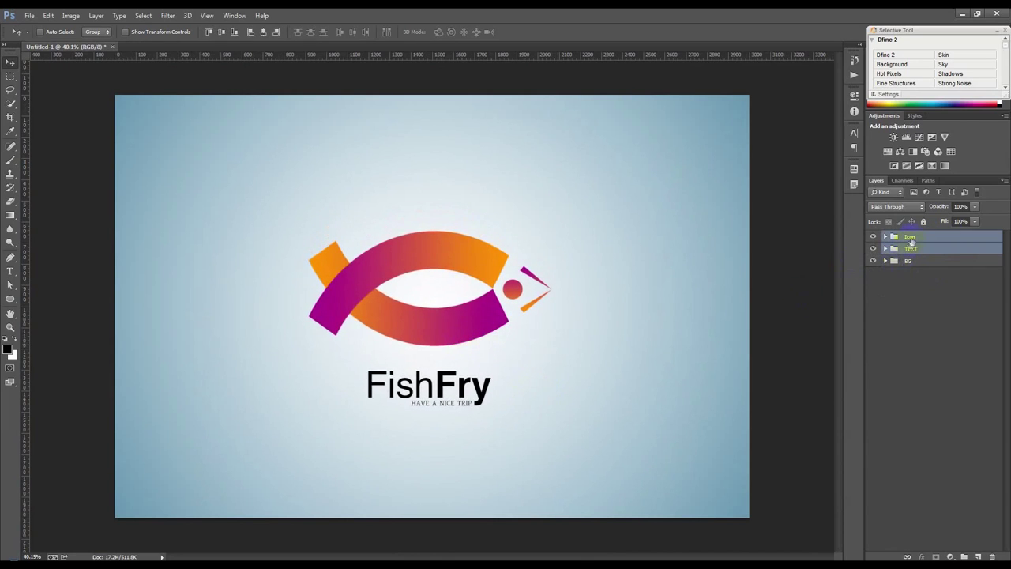
click(911, 248)
key(ctrl+t)
drag(490, 366, 480, 374)
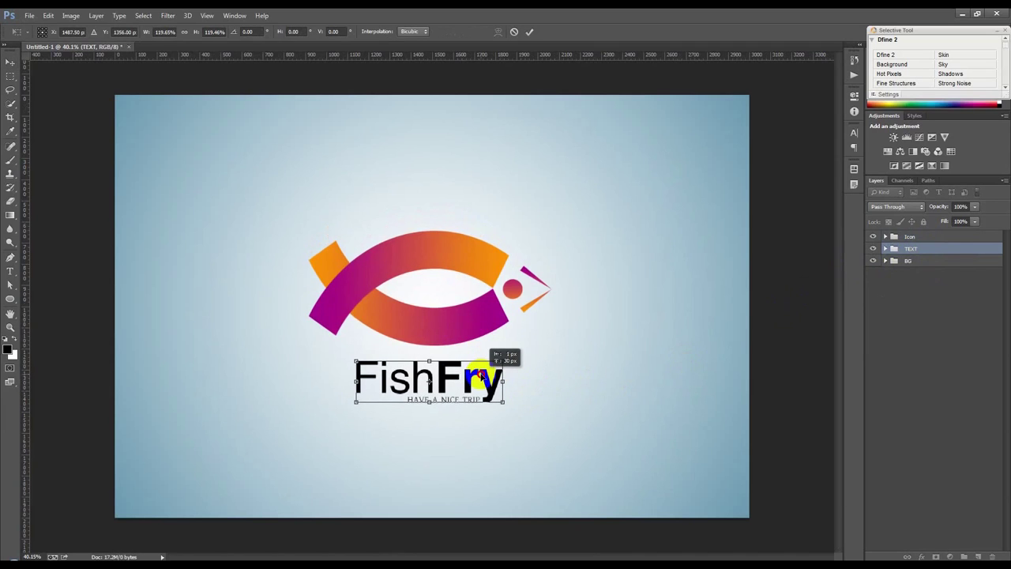
click(529, 31)
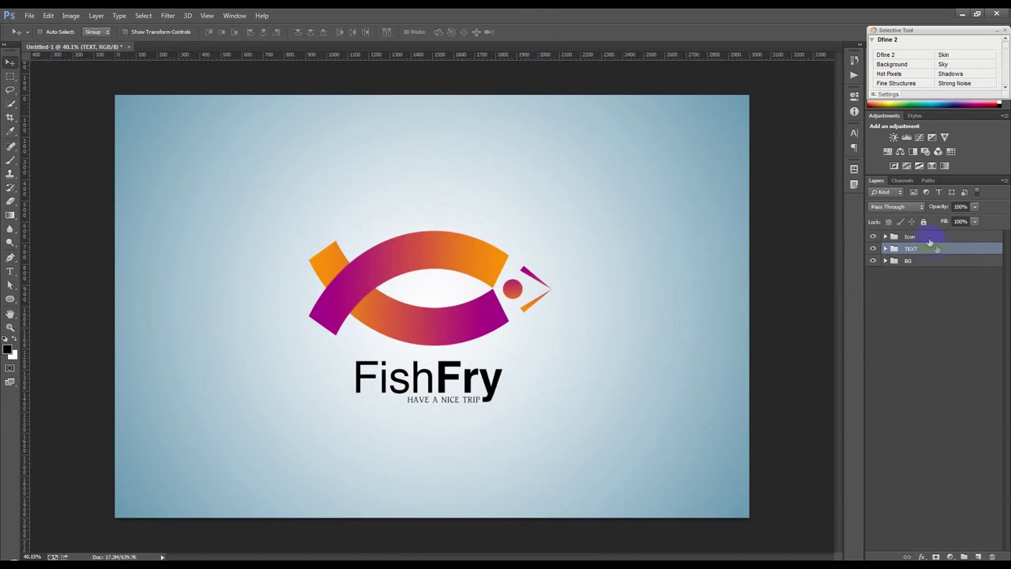
Select the fish icon with the text and fine-tune its position, cancelling a trial enlargement
shift+click(930, 238)
drag(489, 354, 490, 352)
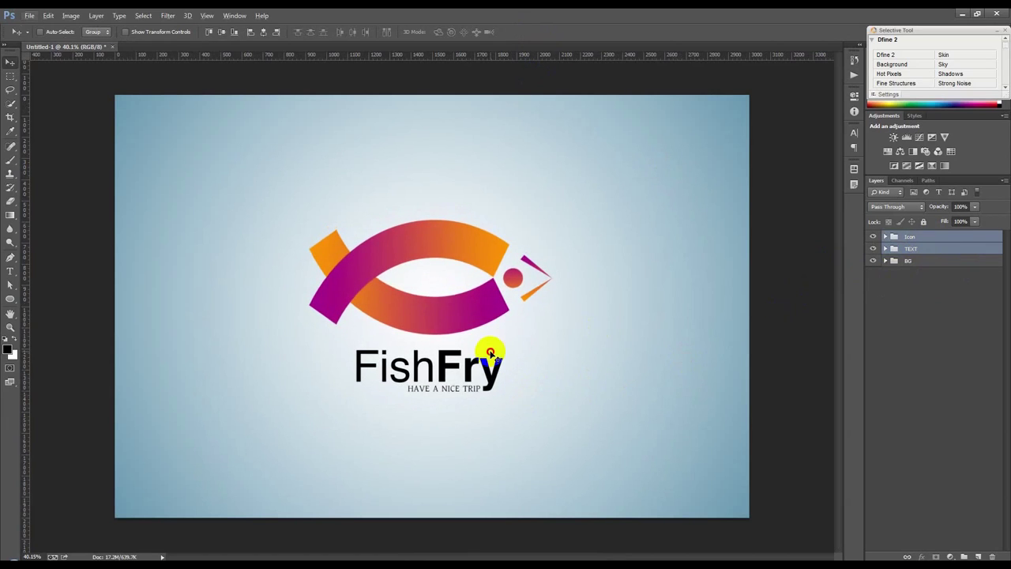
drag(490, 353, 490, 355)
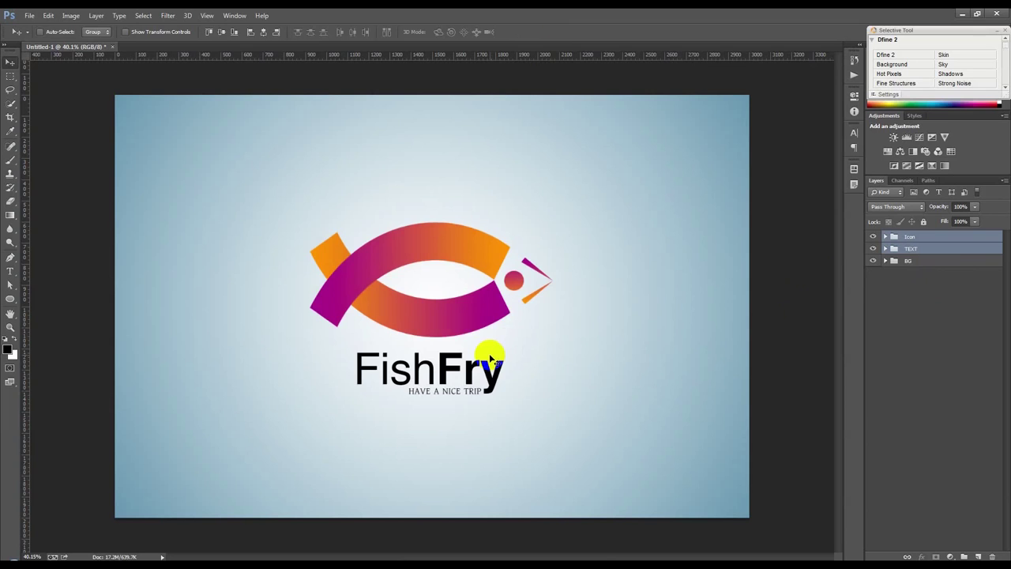
key(ctrl+t)
drag(556, 391, 623, 454)
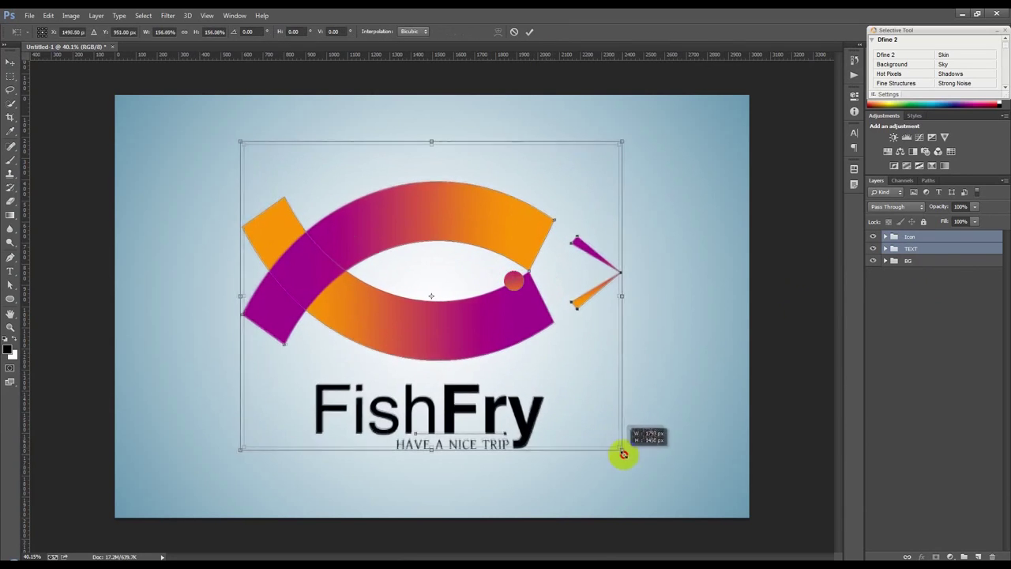
click(513, 31)
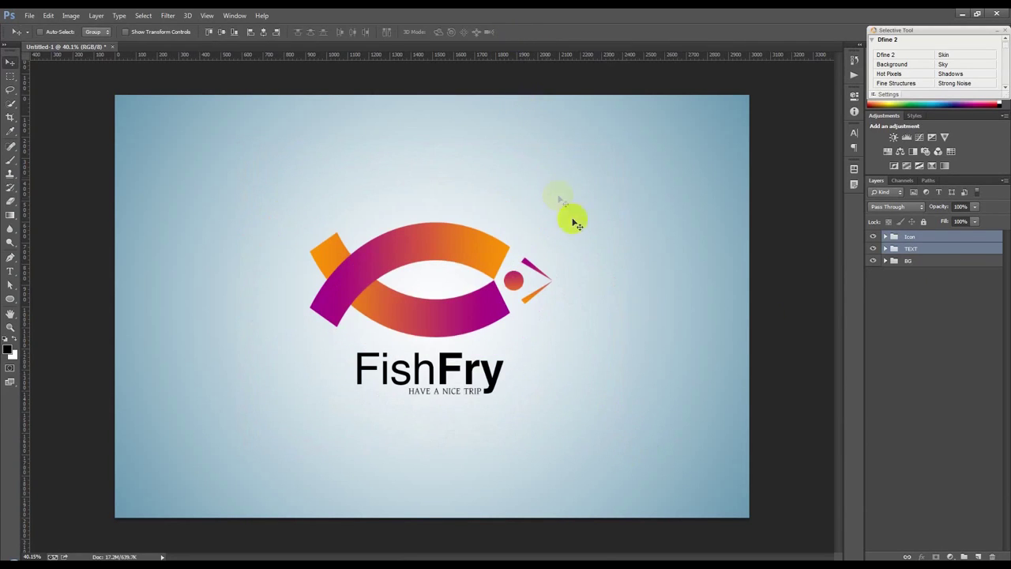
Group the fish icon and text together, keeping the grouped logo at its original size
key(ctrl+g)
key(ctrl+t)
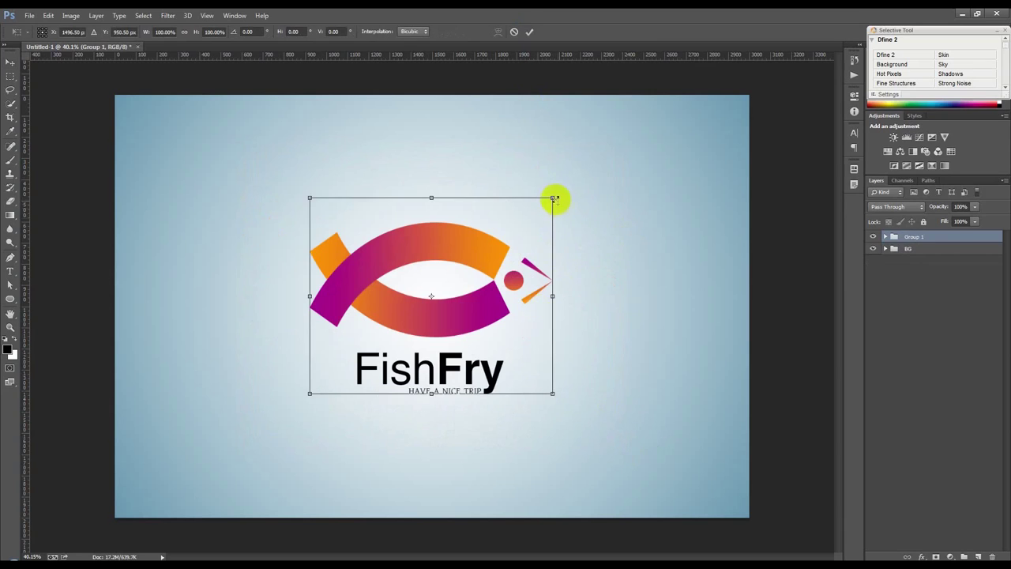
drag(556, 200, 587, 176)
click(513, 32)
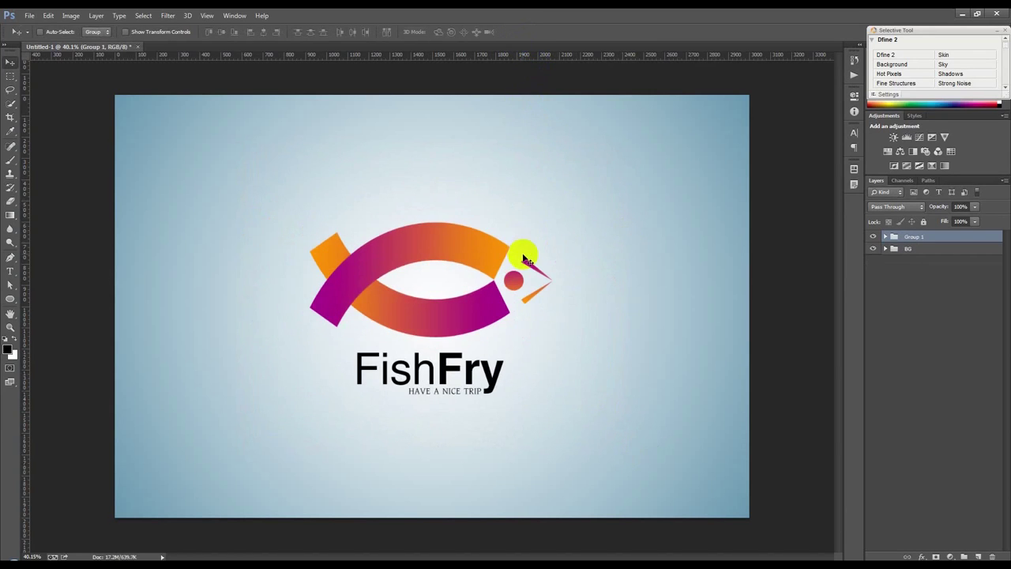